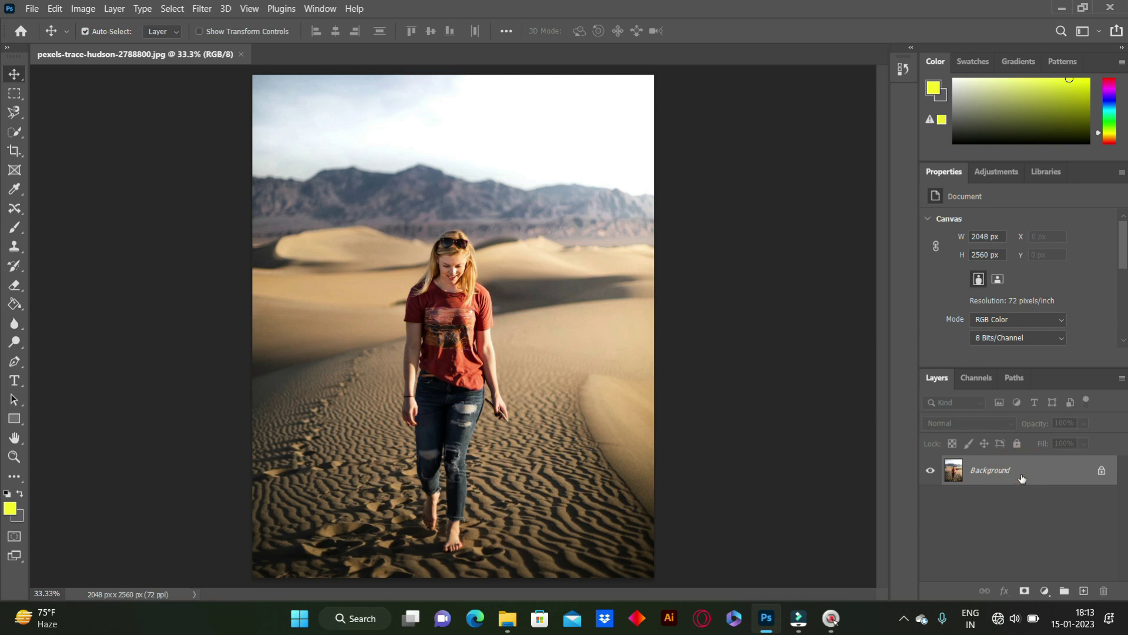
Step: Make two copies of the desert photo layer, then select the original Background layer
key(ctrl+j)
key(ctrl+j)
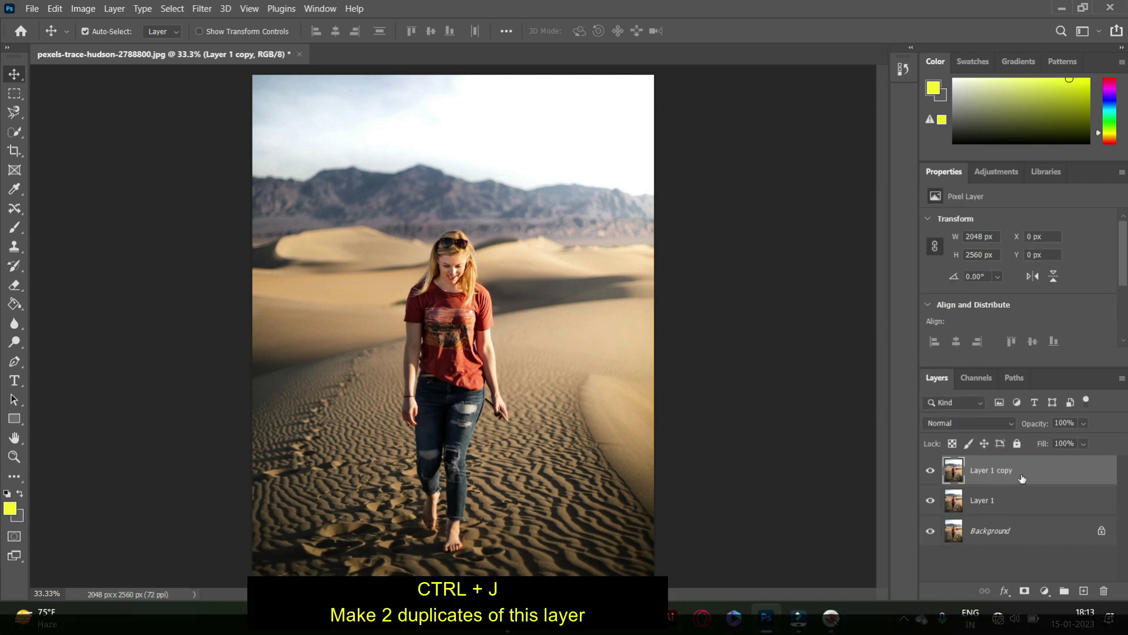
click(993, 500)
click(999, 532)
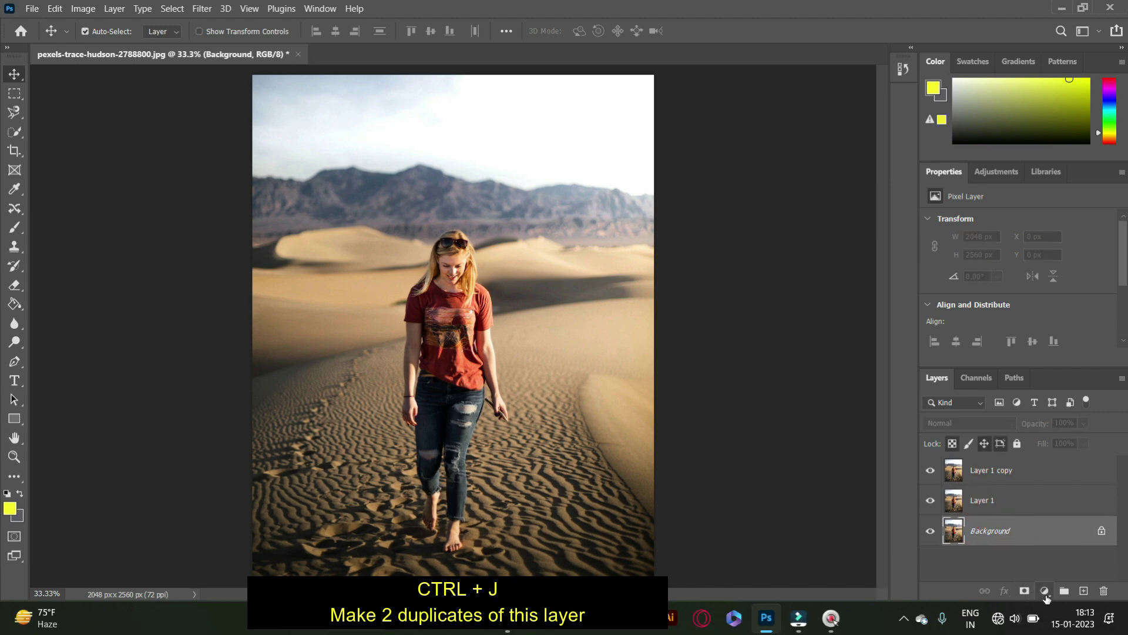
click(1045, 591)
Step: Add a Gradient Fill layer using the teal-to-purple preset from the Blues group
click(1040, 351)
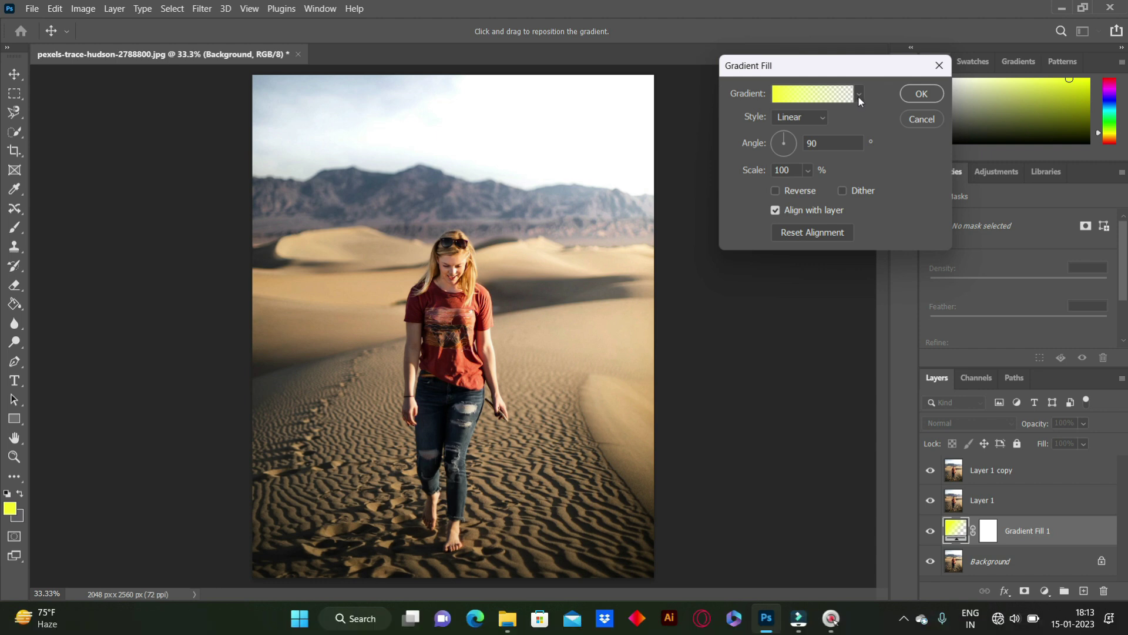
click(859, 95)
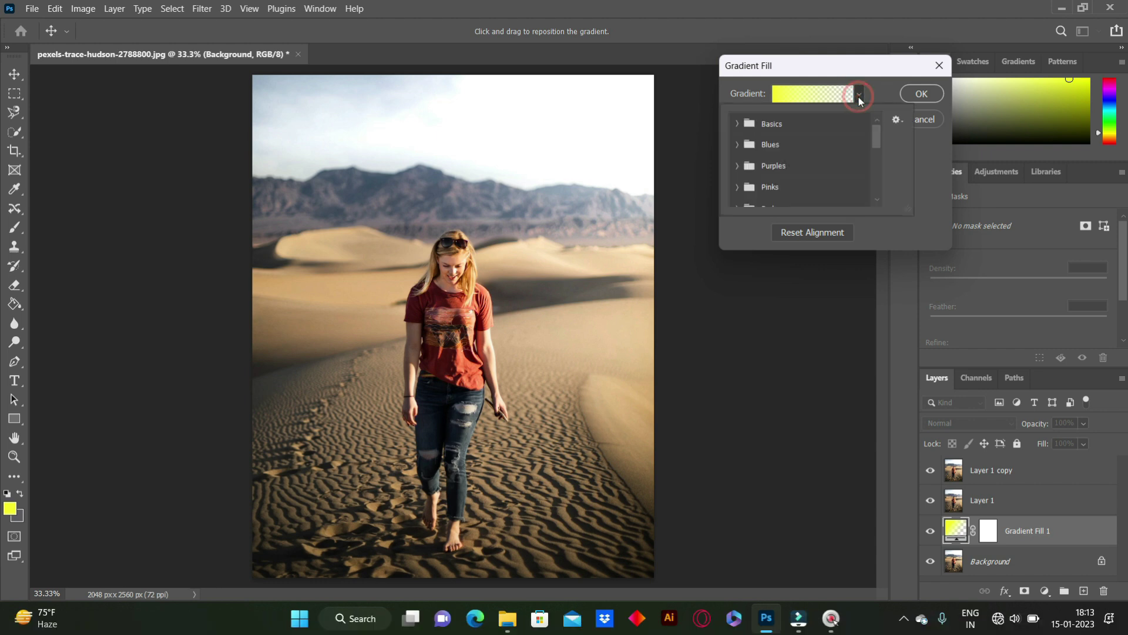
click(733, 146)
click(738, 147)
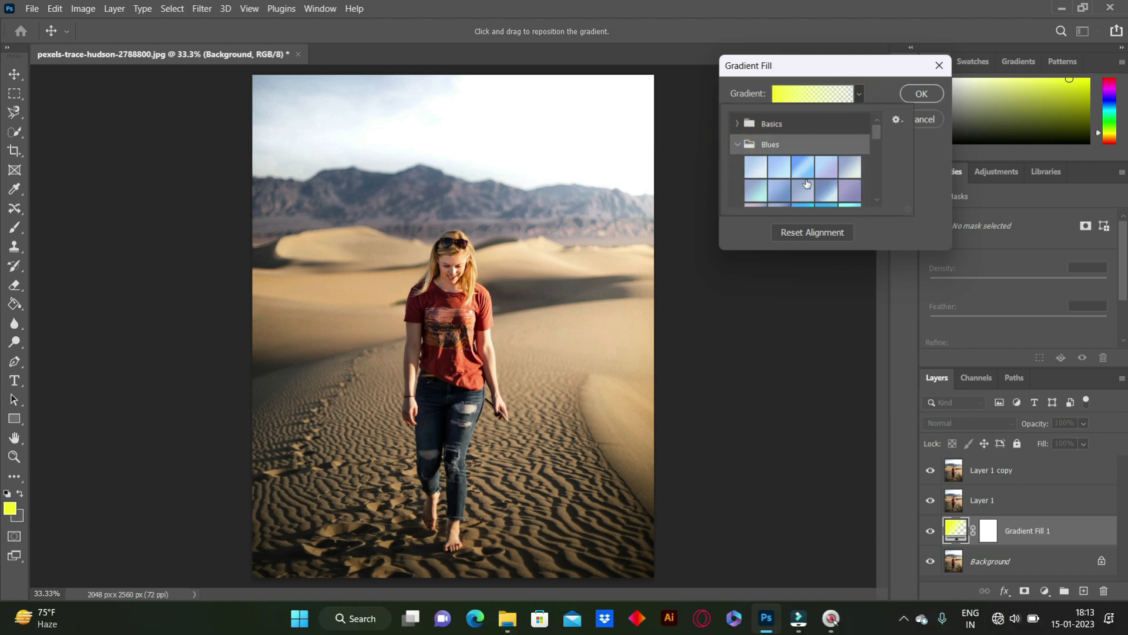
scroll(825, 183, down, 1)
click(825, 169)
scroll(825, 176, down, 2)
scroll(827, 194, down, 1)
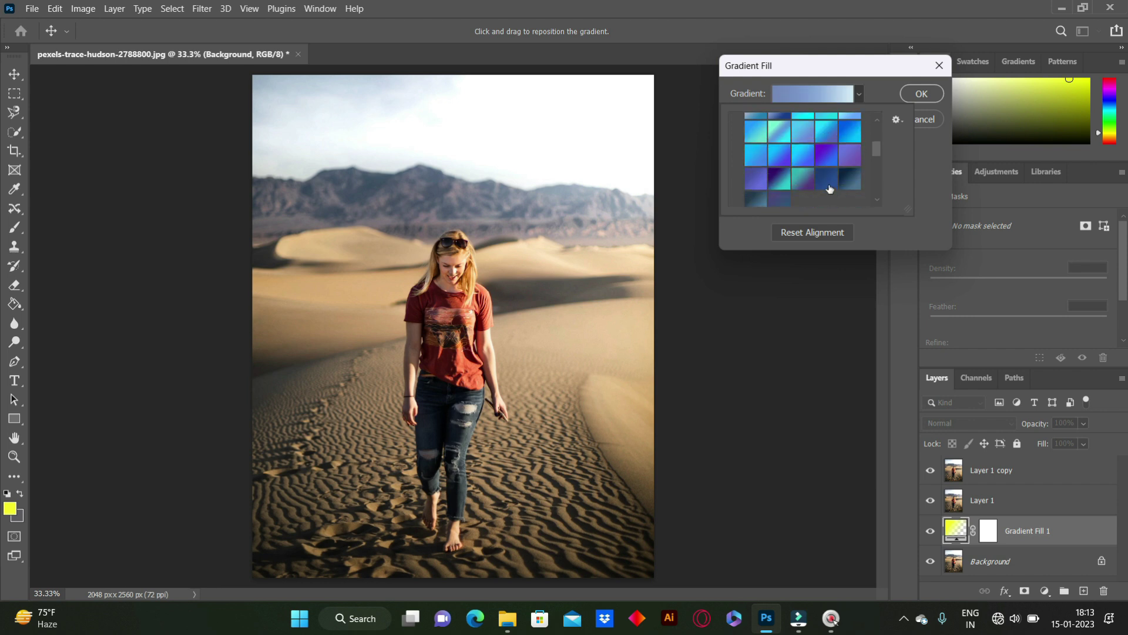
click(810, 184)
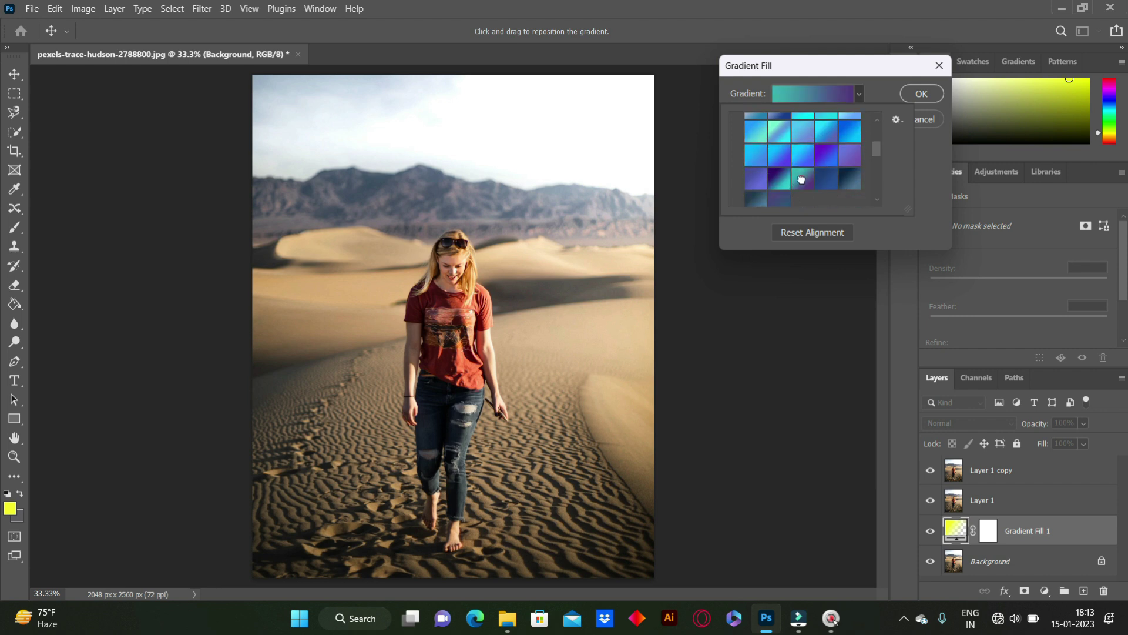
click(920, 94)
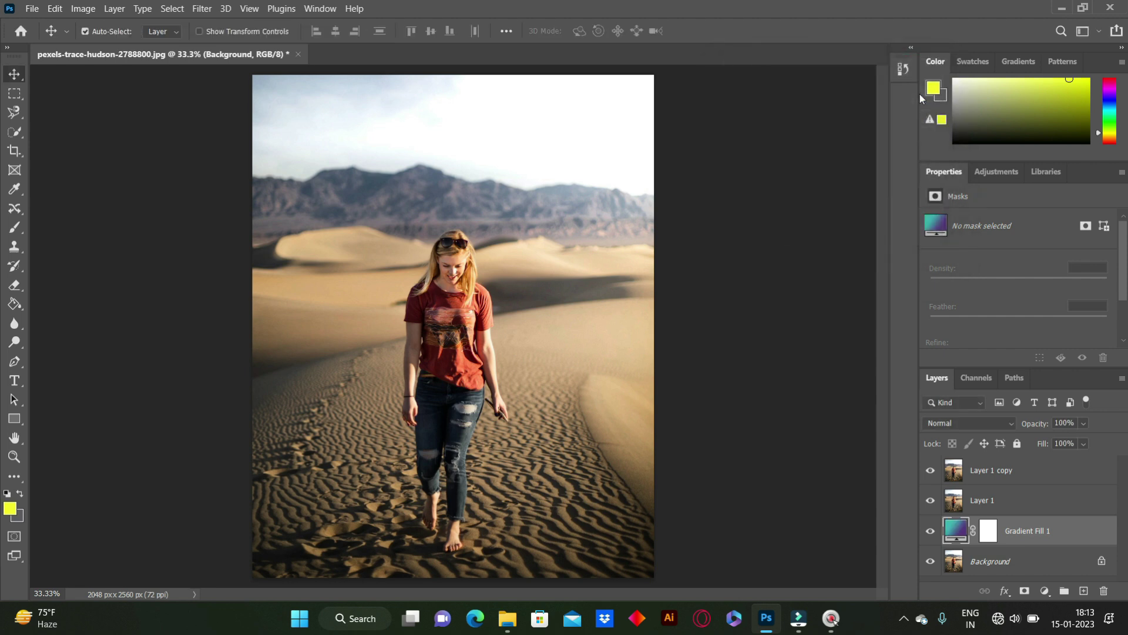
Step: Hide the Background, select Layer 1, and marquee a rectangle of sand around the woman's legs
click(930, 562)
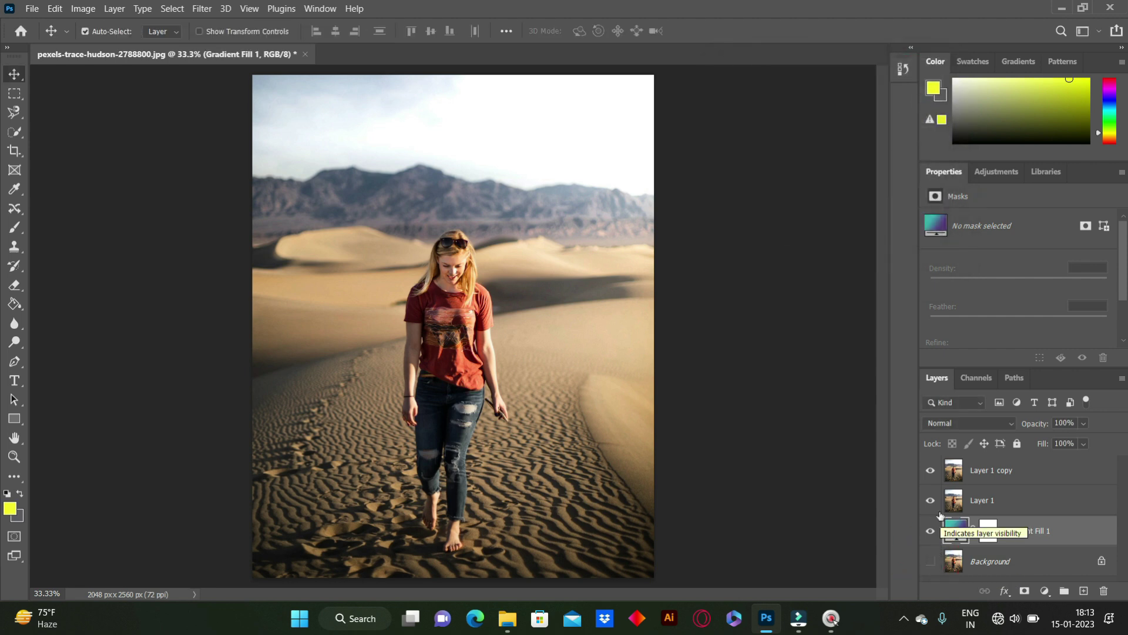
click(978, 509)
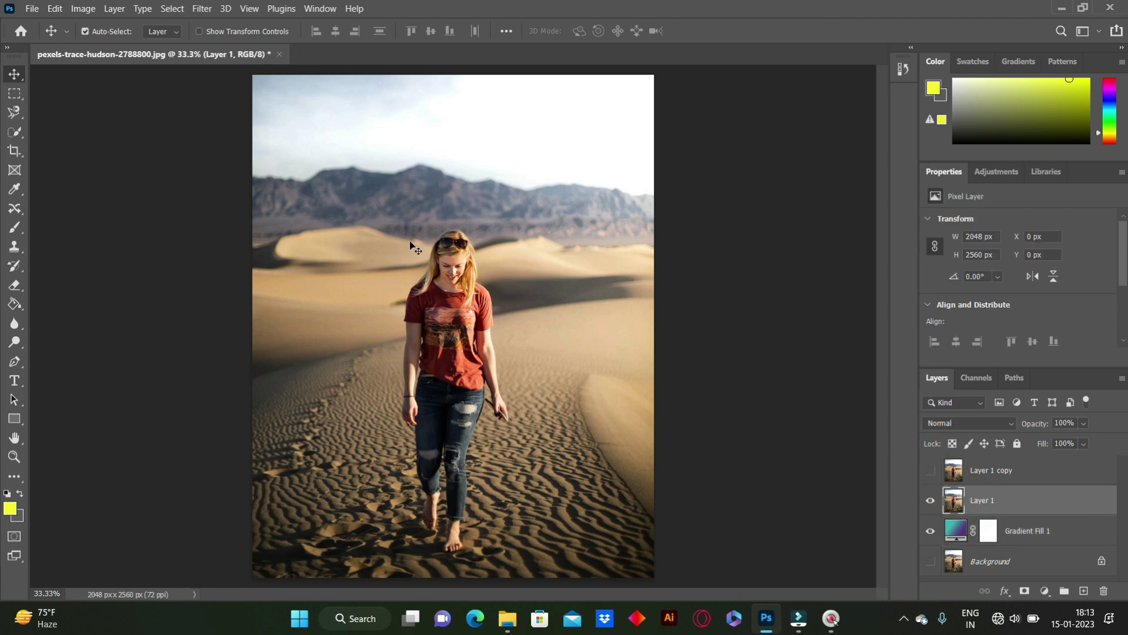
click(14, 93)
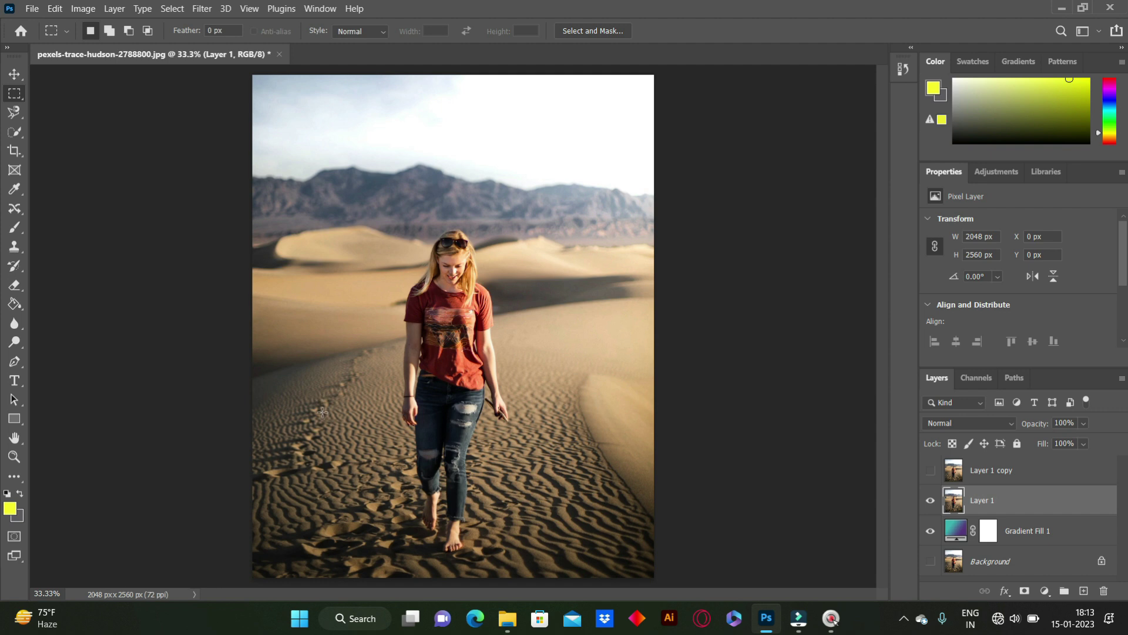
mouse_move(324, 412)
mouse_down()
mouse_move(607, 564)
mouse_move(590, 560)
mouse_up()
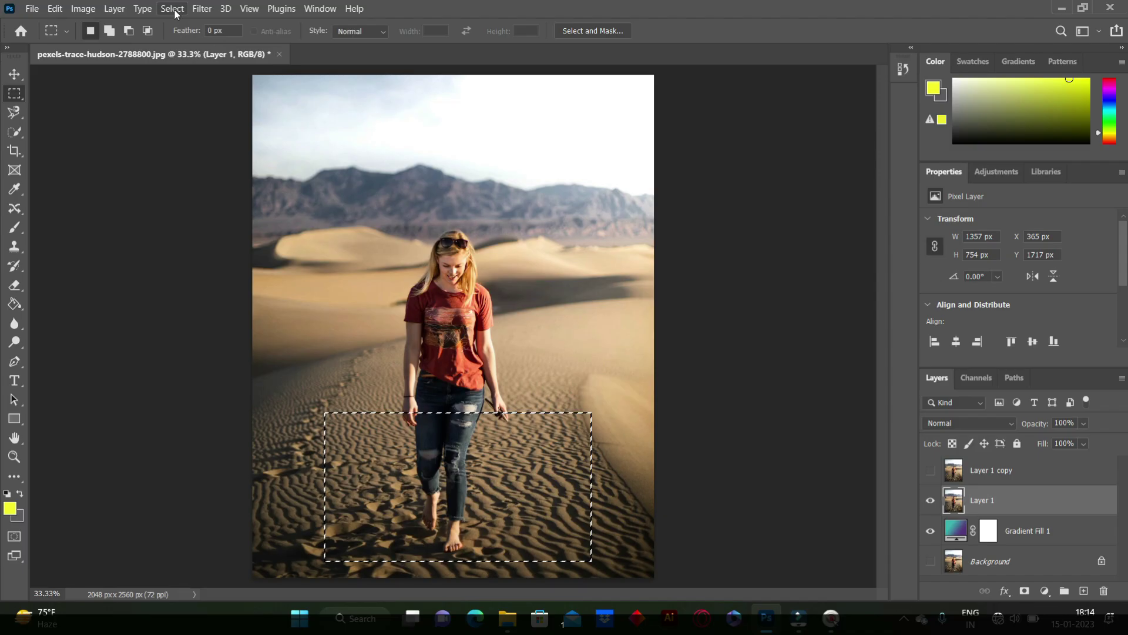
click(174, 13)
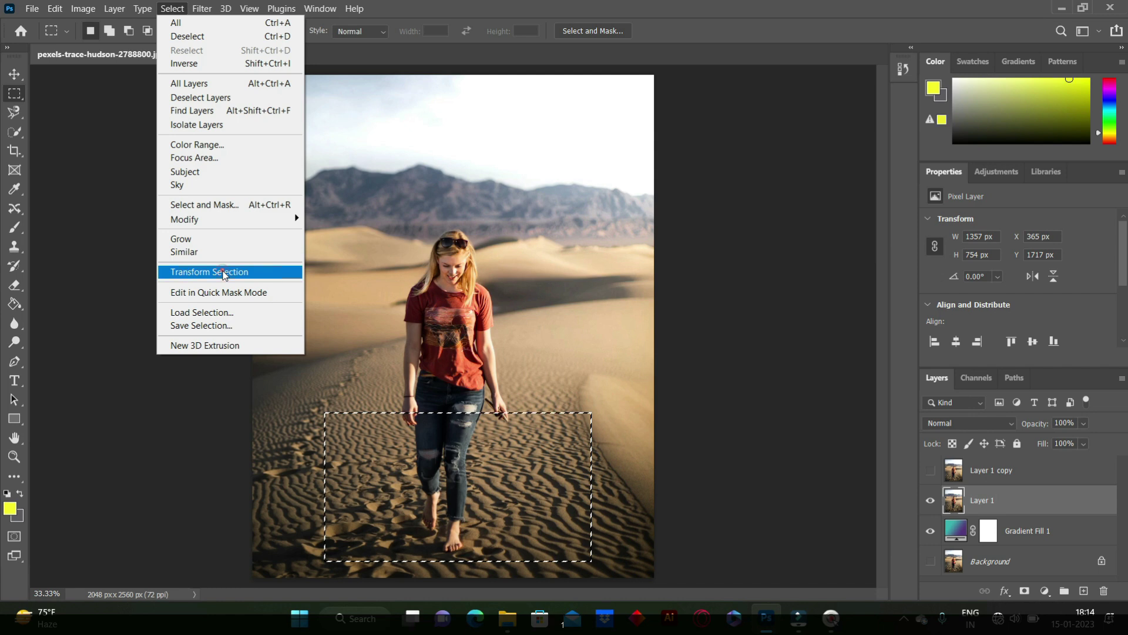
Step: Apply a Perspective transform to the selection, widening the bottom corners and narrowing the top
click(224, 275)
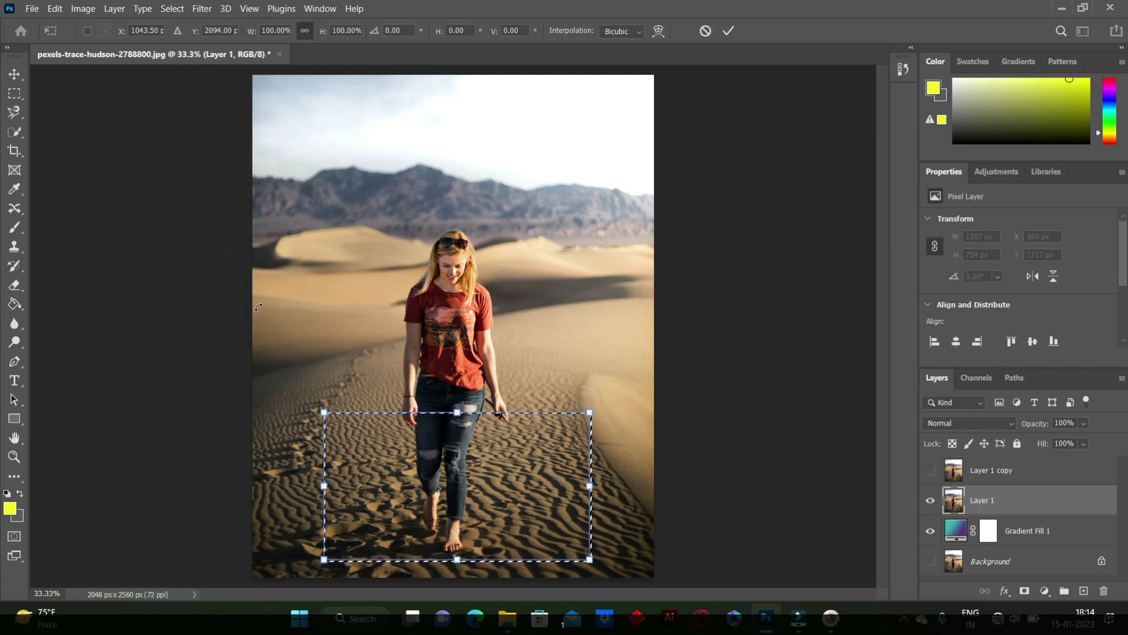
right_click(338, 416)
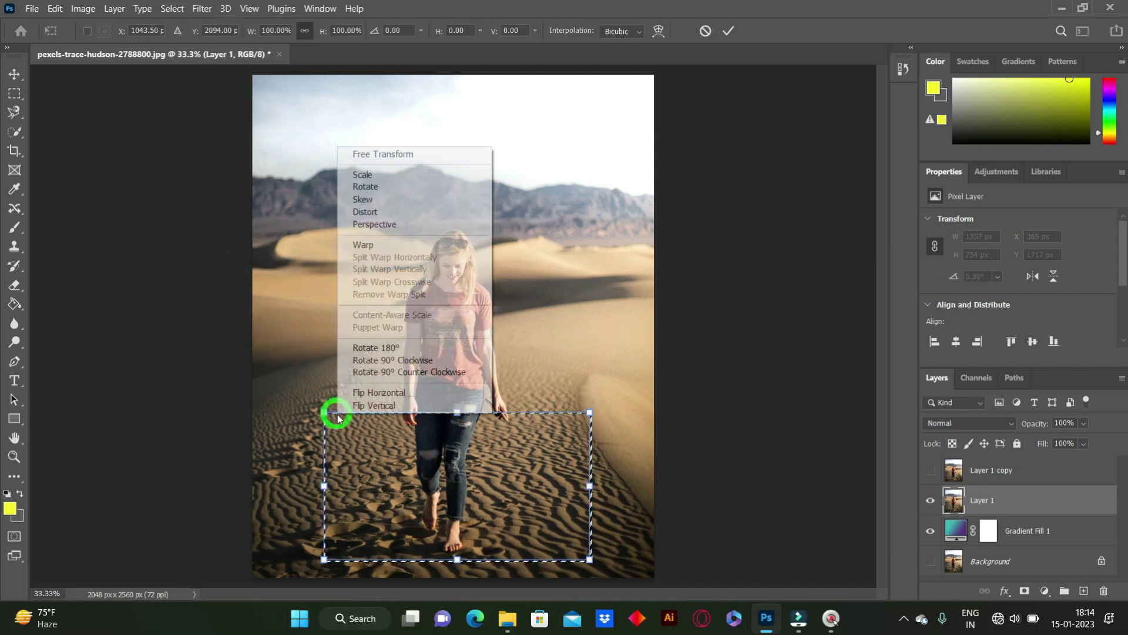
click(386, 225)
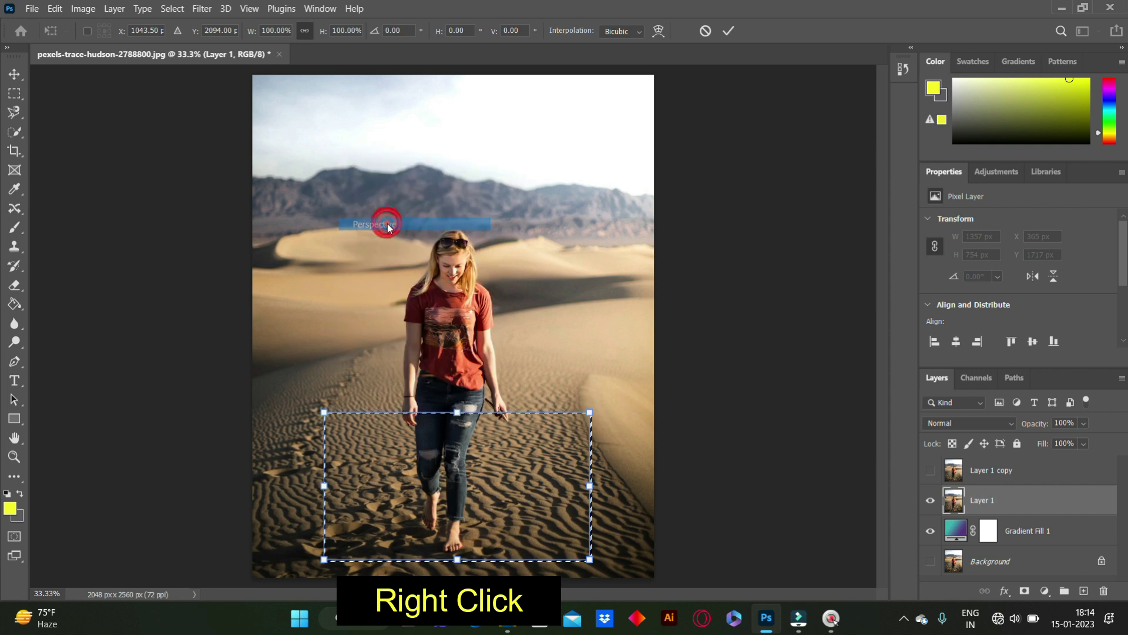
drag(325, 560, 274, 555)
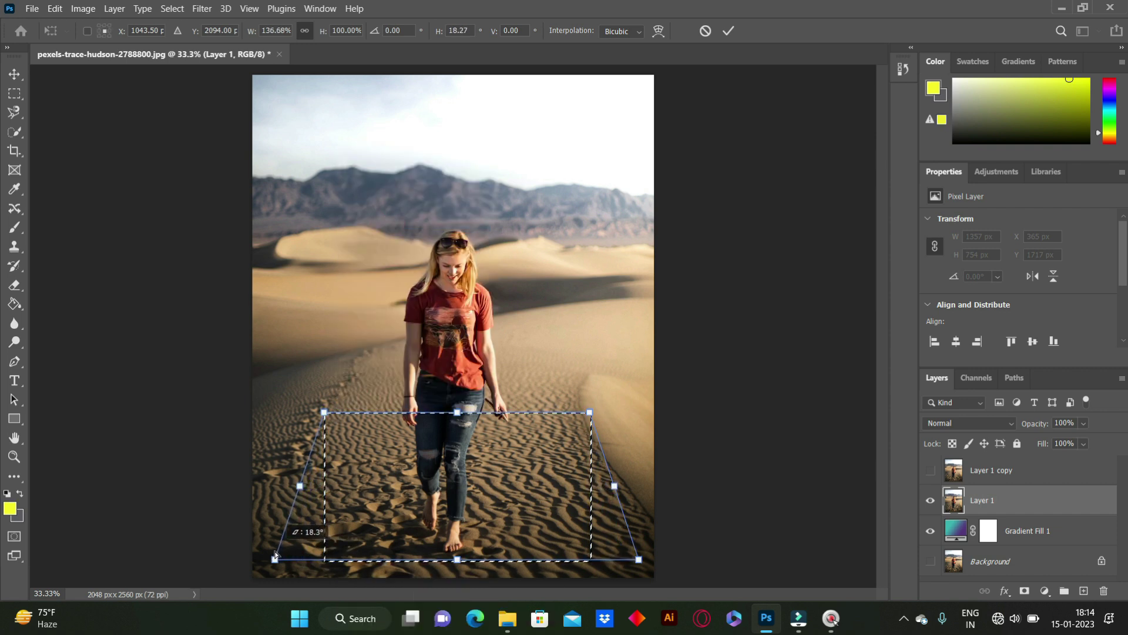
drag(325, 412, 369, 415)
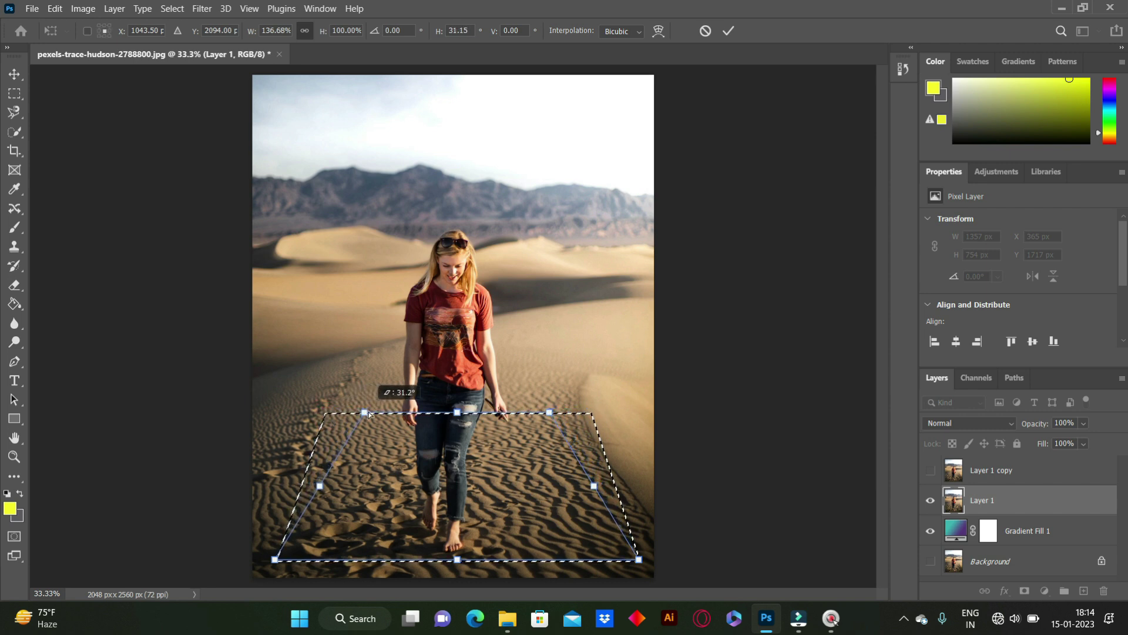
drag(369, 415, 365, 413)
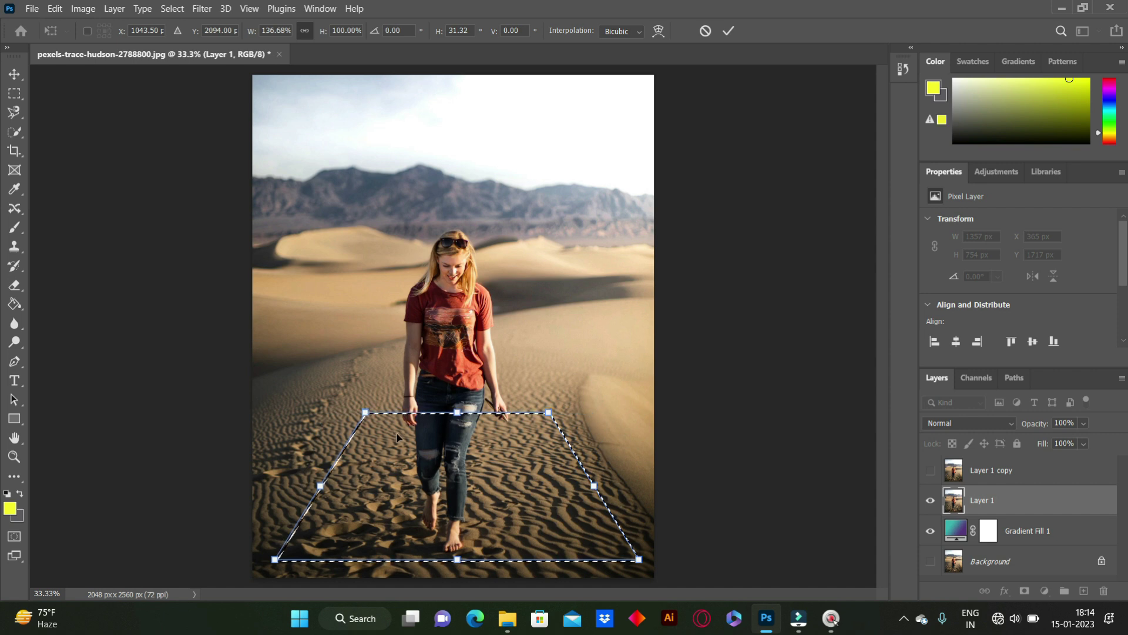
Step: Scale the trapezoid's top edge to adjust its height, and commit the transform
right_click(410, 455)
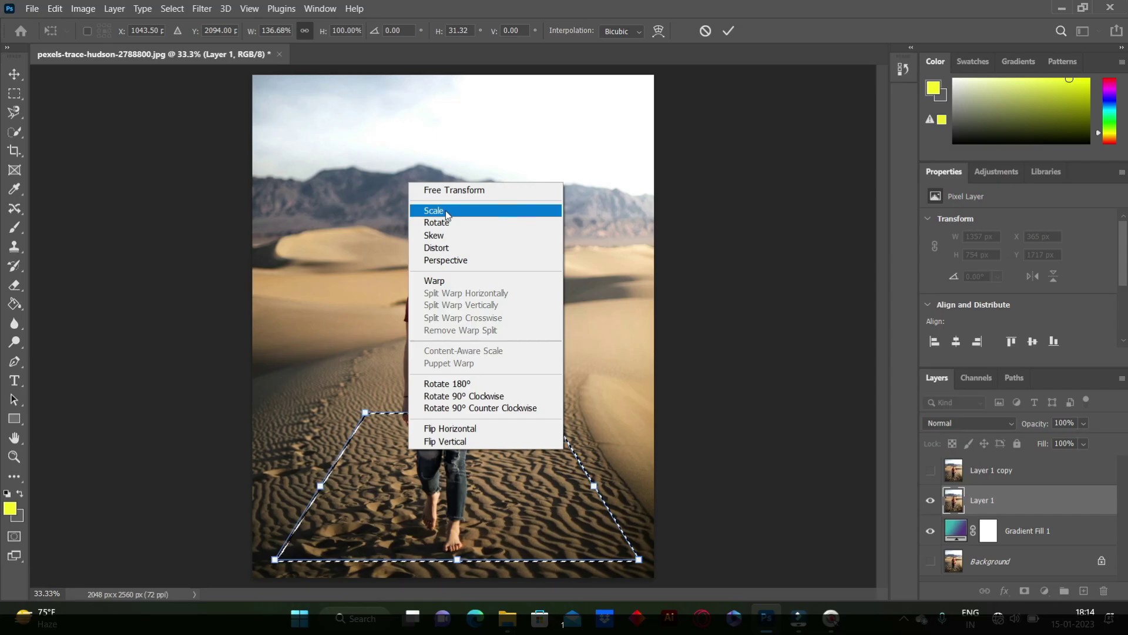
click(441, 212)
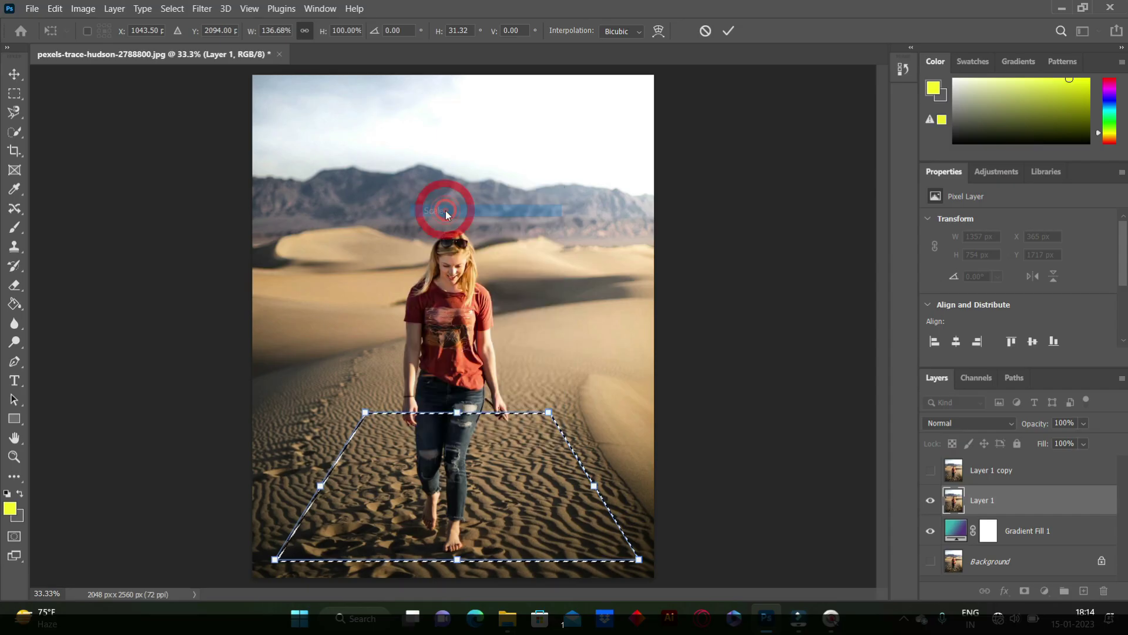
drag(458, 410, 459, 428)
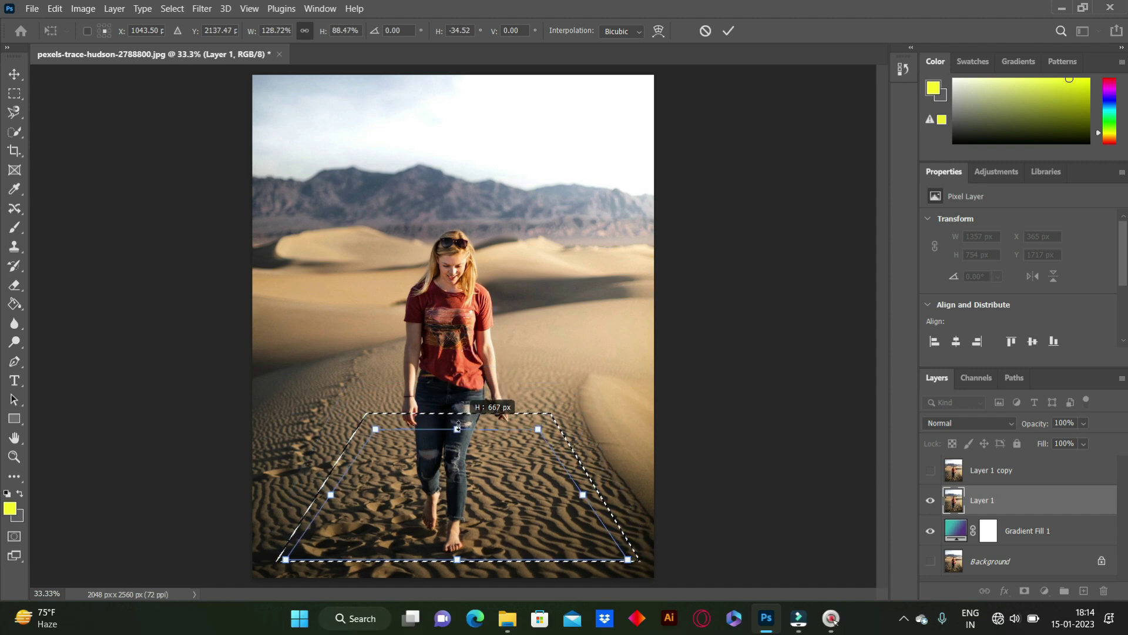
drag(458, 427, 457, 402)
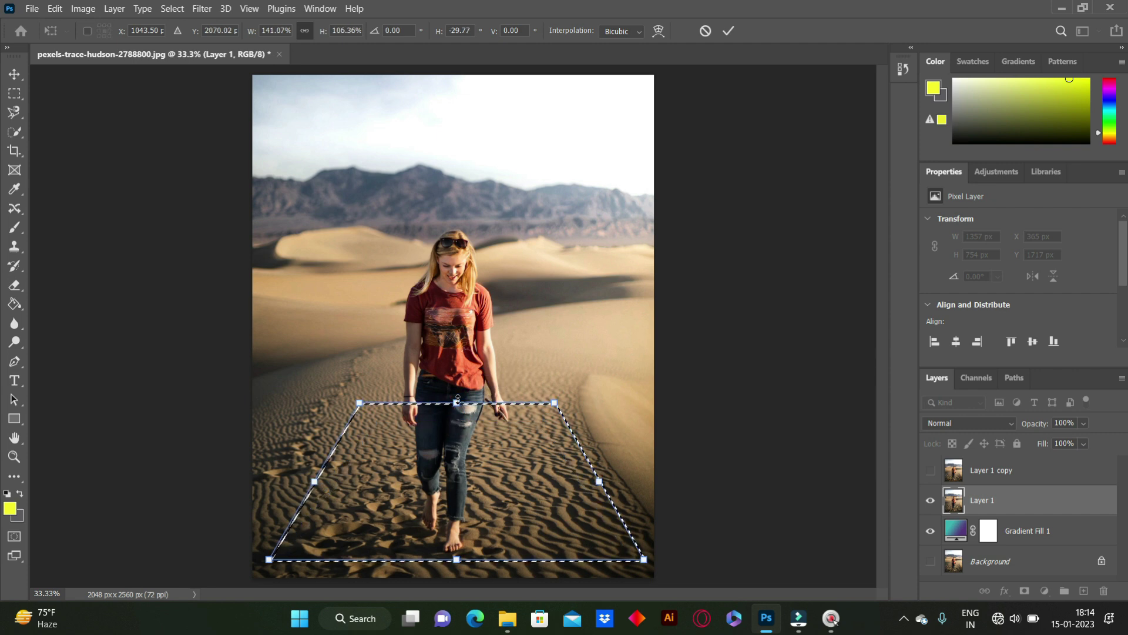
click(728, 31)
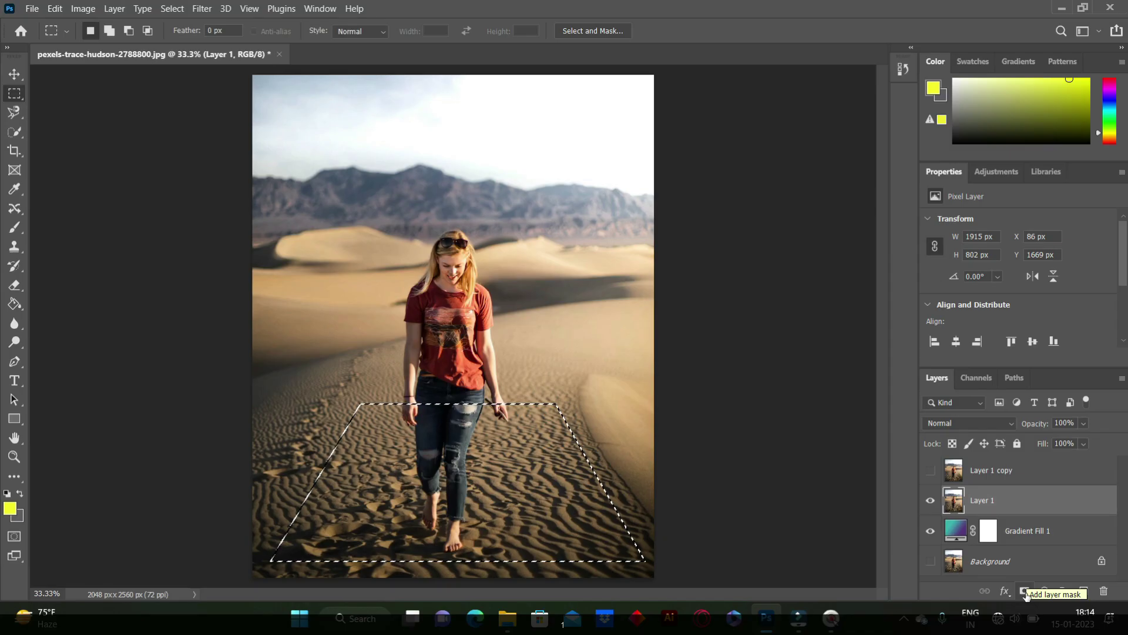
Step: Mask Layer 1 to the sand trapezoid, then show and select Layer 1 copy
click(1025, 592)
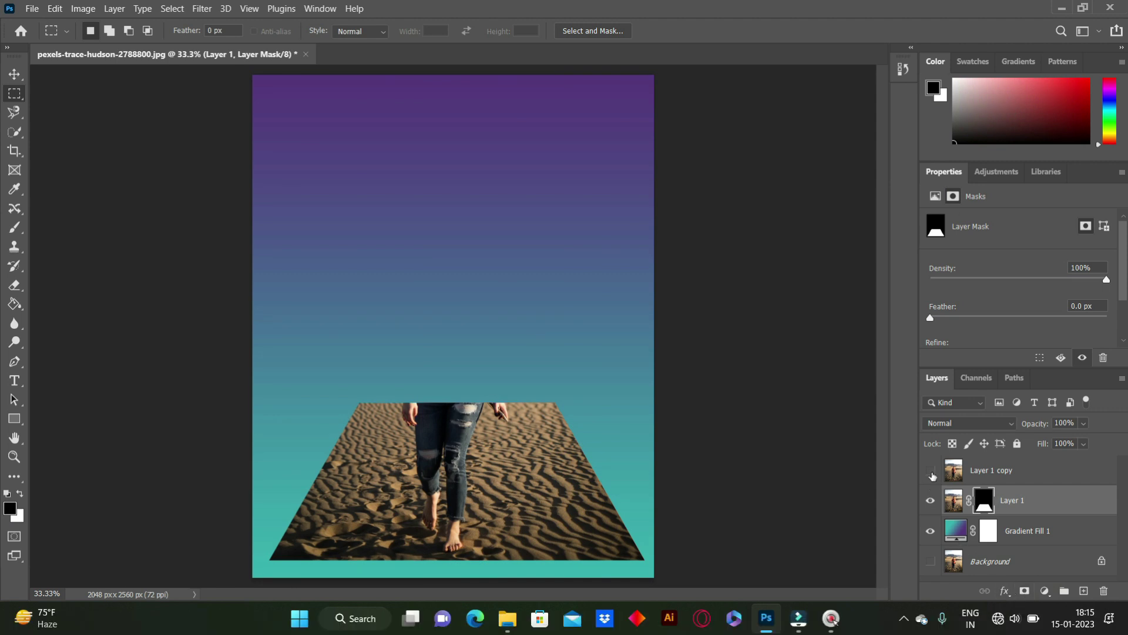
click(931, 471)
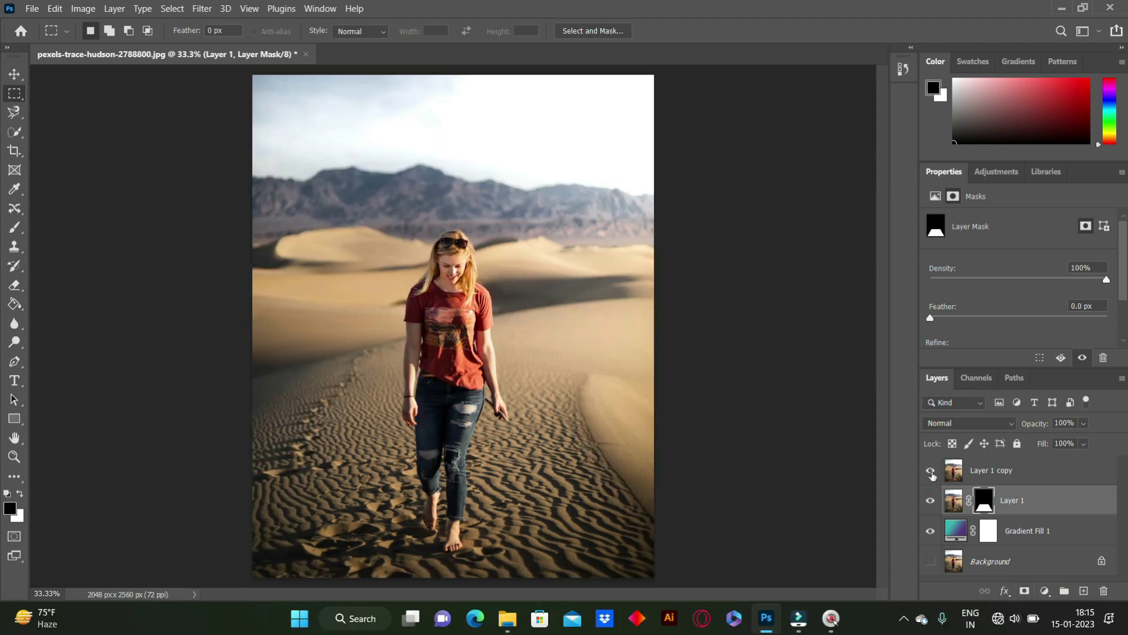
click(977, 473)
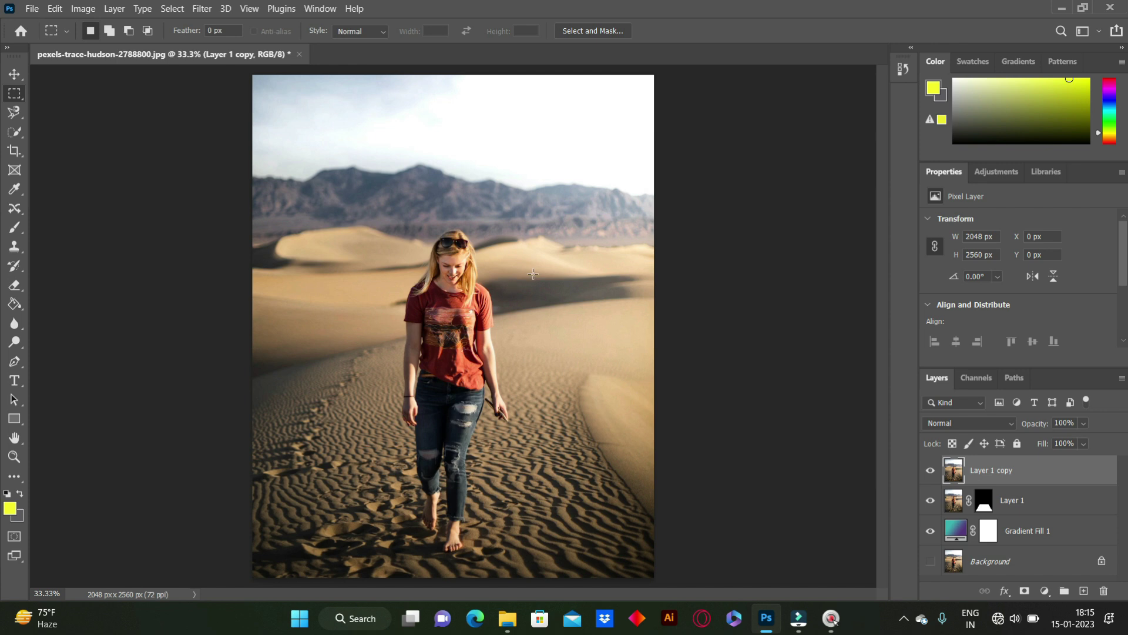
Step: Select the woman with Select > Subject and mask Layer 1 copy down to her
key(v)
click(172, 8)
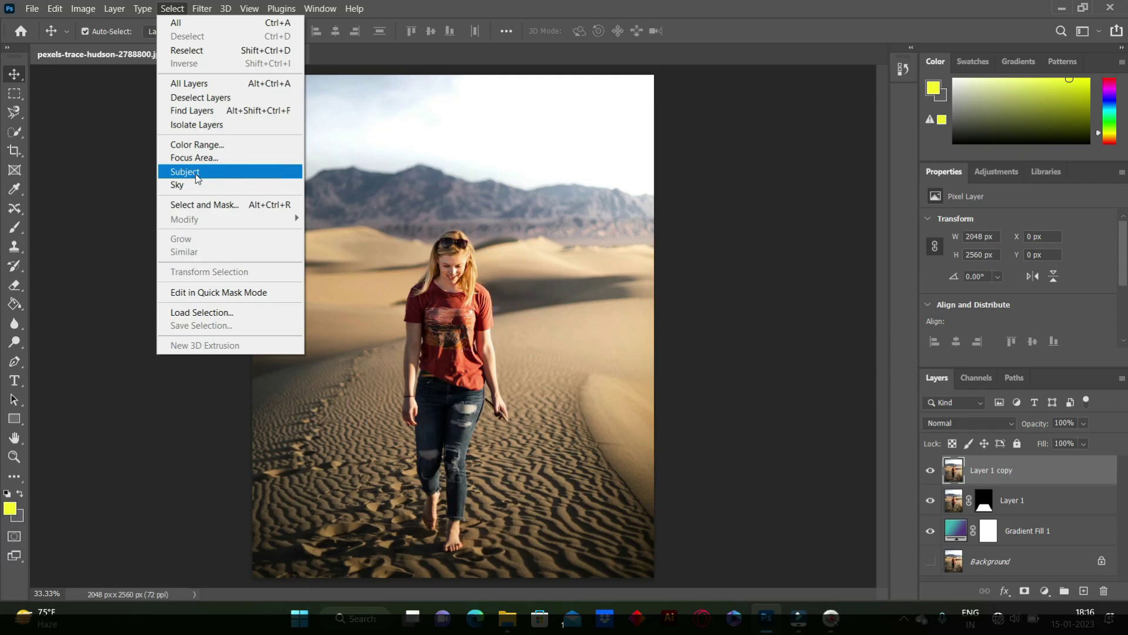
click(196, 171)
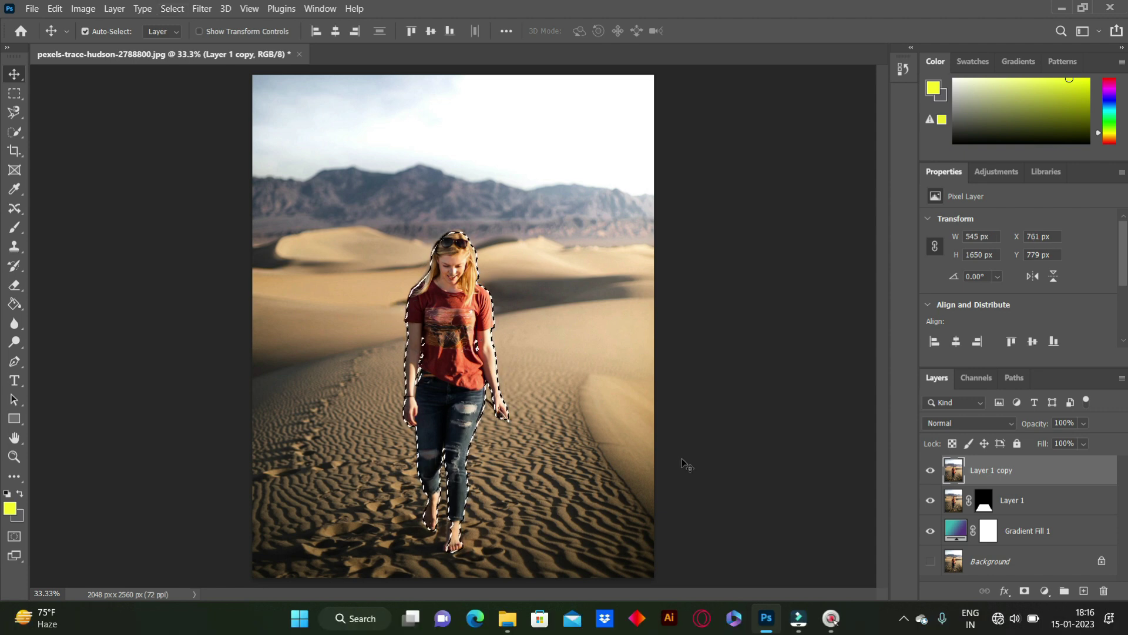
click(1025, 591)
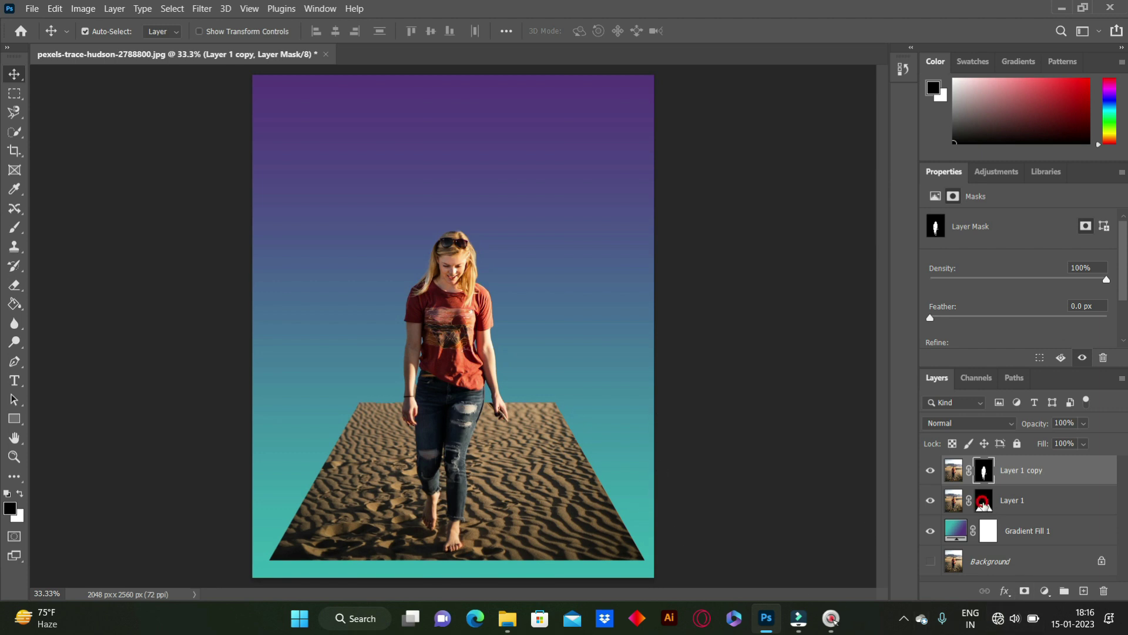
click(983, 504)
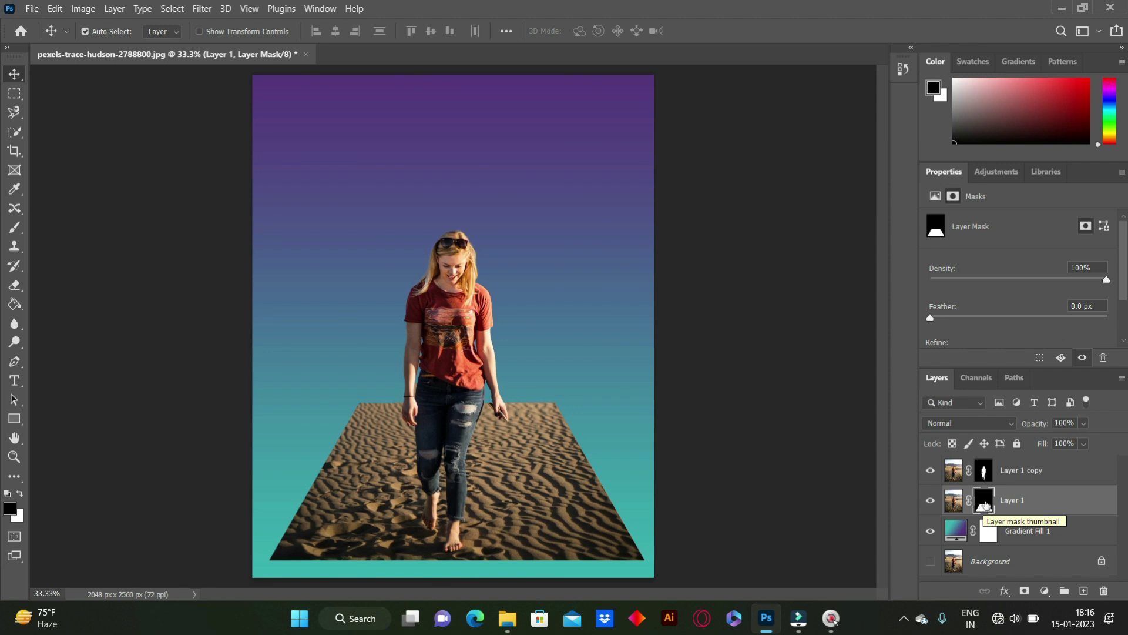
key(ctrl)
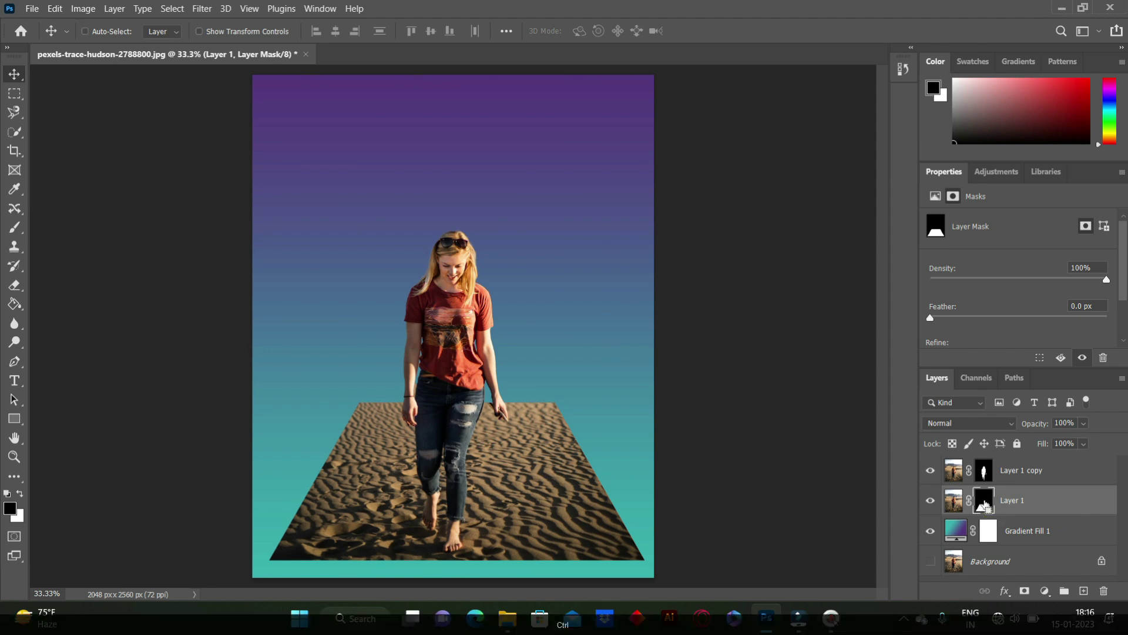
Step: Load the slab mask as a selection and add a new layer beneath Layer 1
ctrl+click(985, 504)
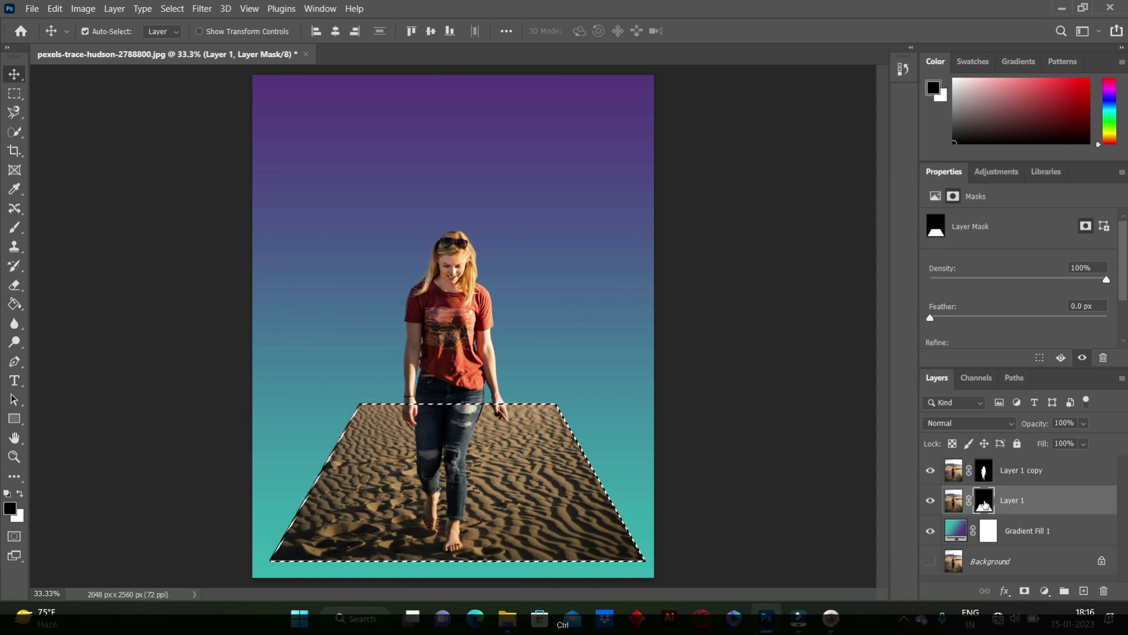
click(1084, 591)
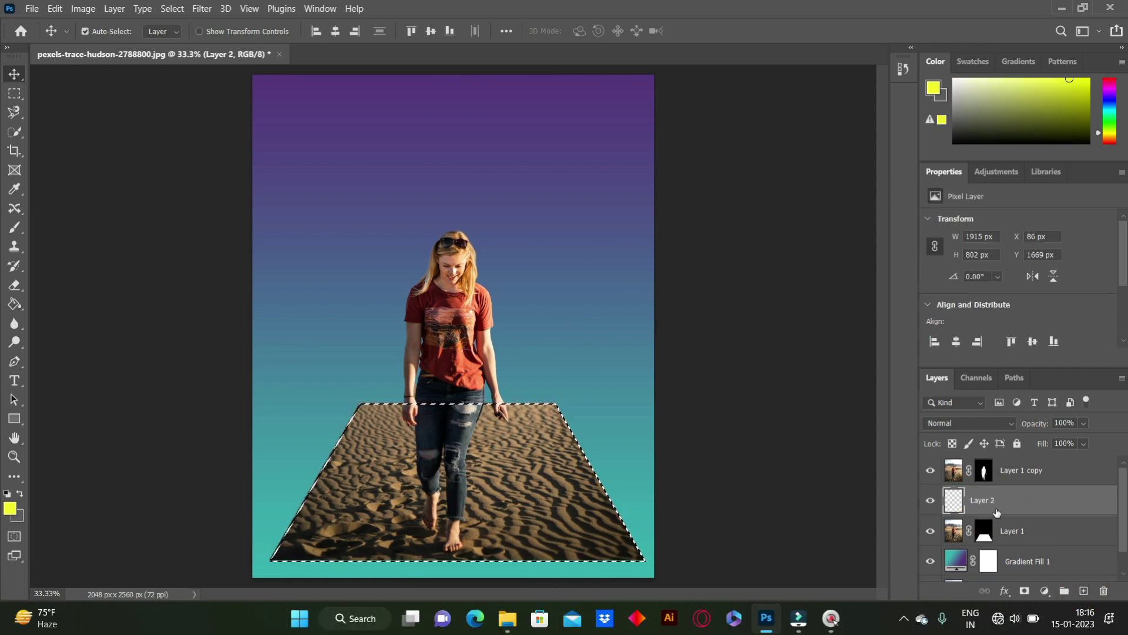
drag(997, 506, 986, 547)
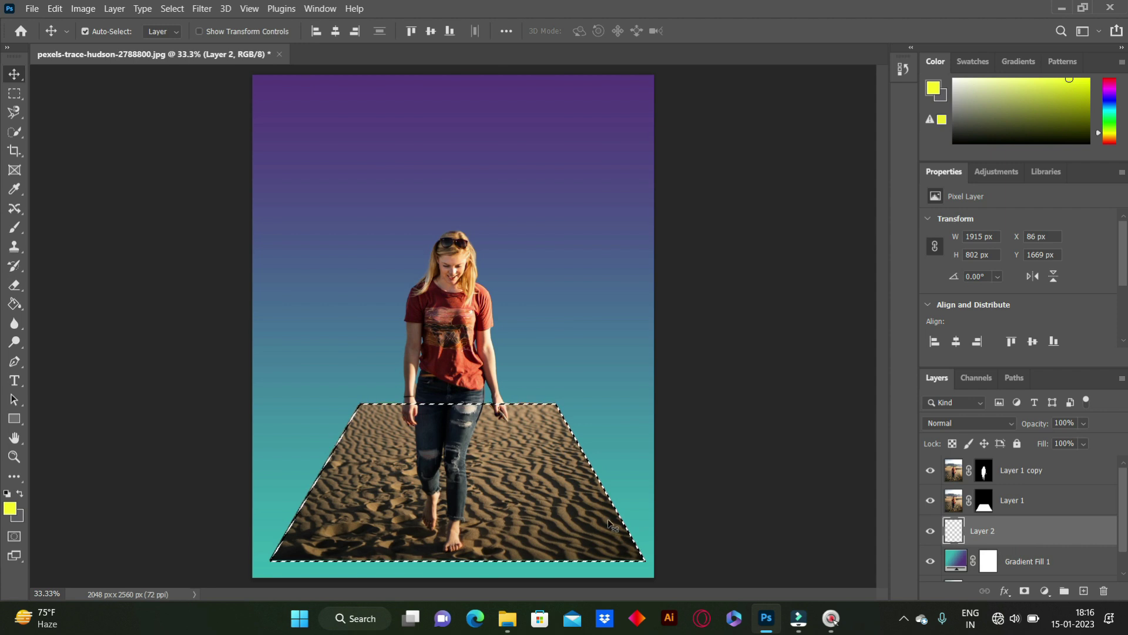
Step: Fill the slab-shaped selection on the new layer with black (000000)
click(12, 509)
text(000000)
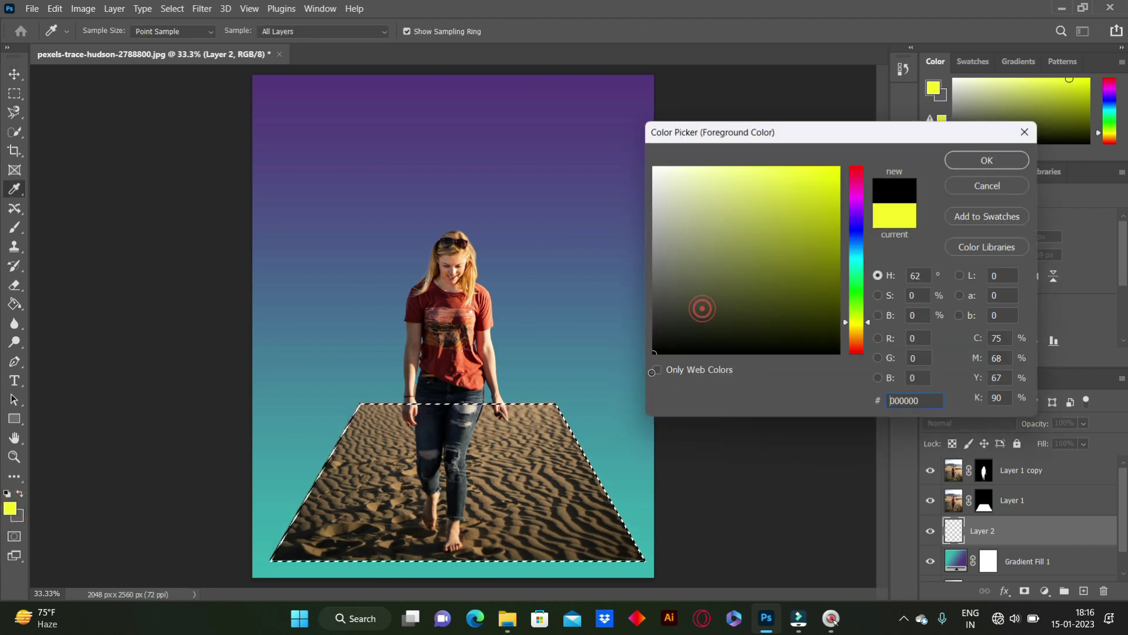
click(1014, 161)
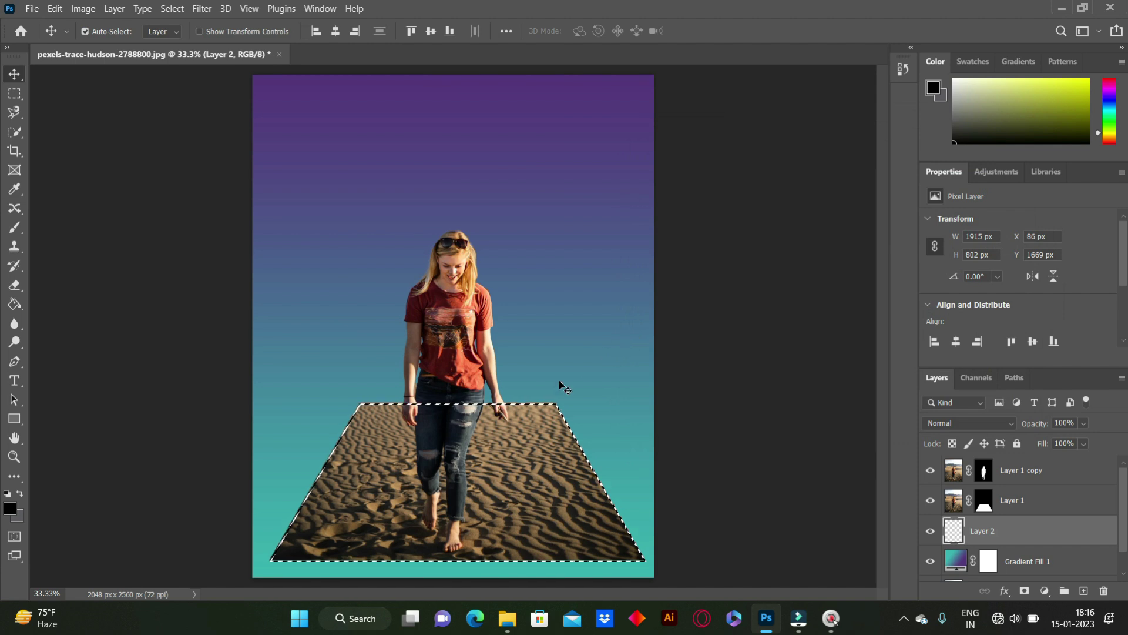
key(alt+BackSpace)
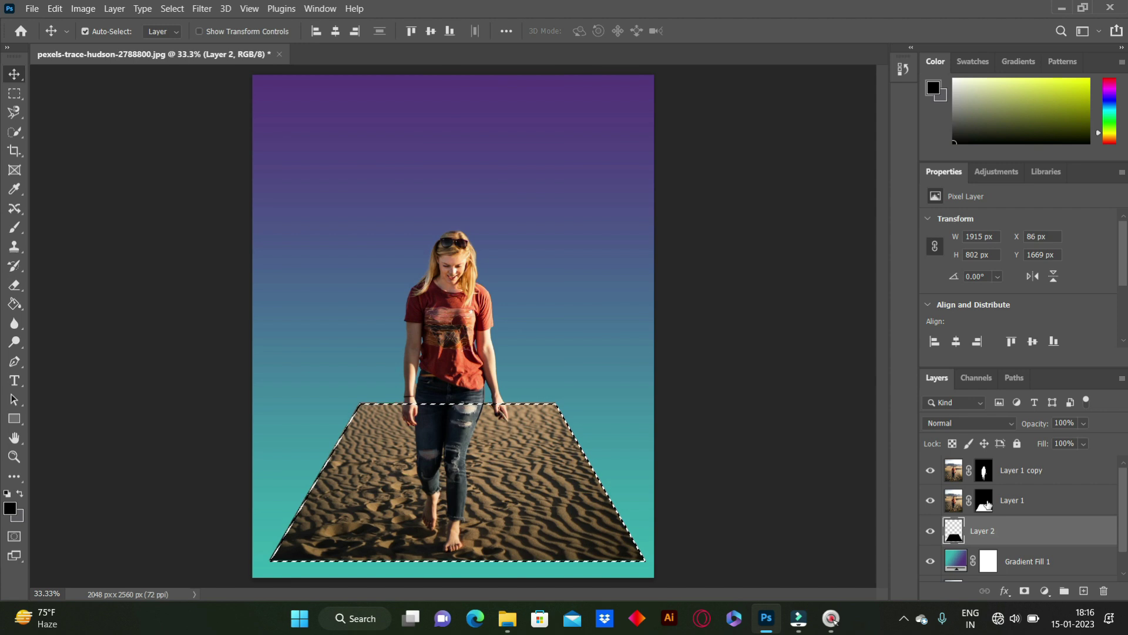
click(984, 501)
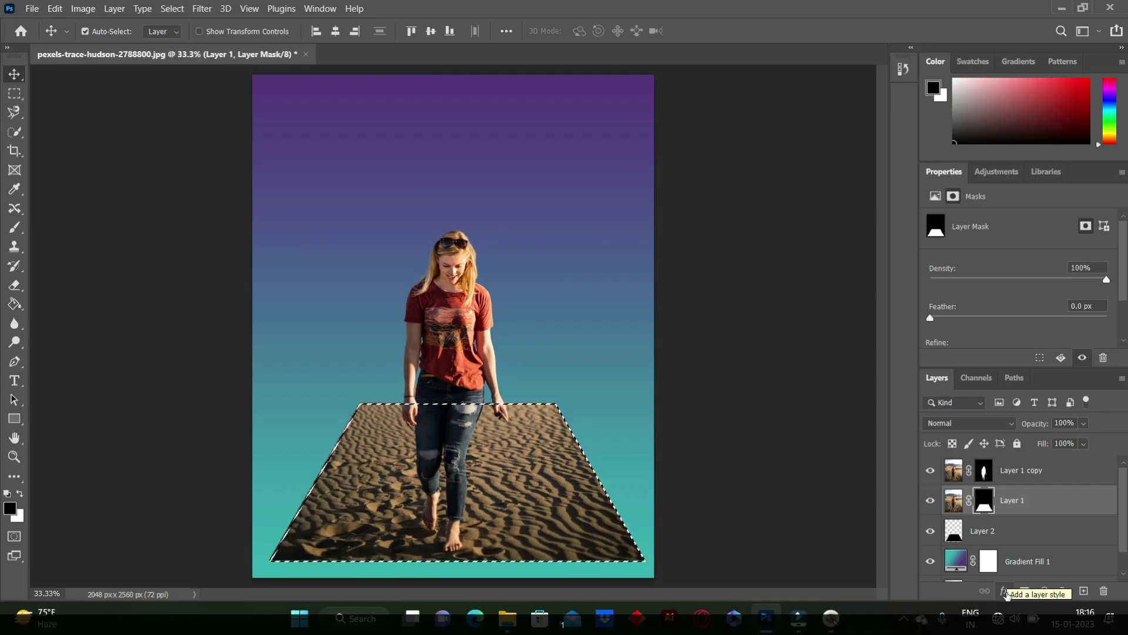
Step: Give the sand slab layer a white Stroke style, 20 px, positioned Inside
click(1005, 591)
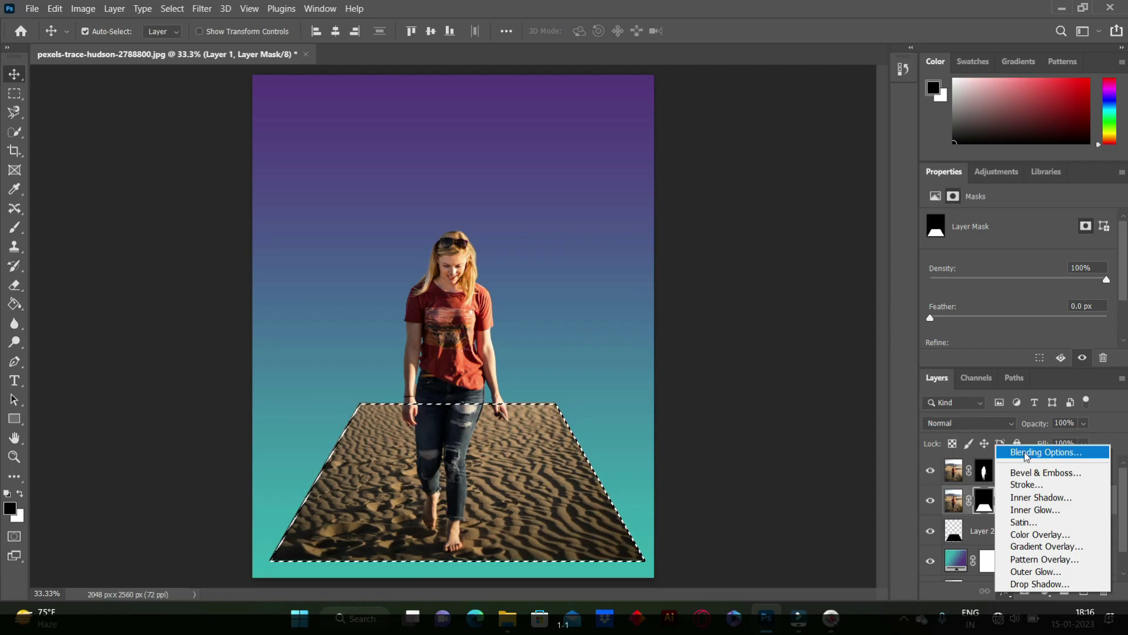
click(1022, 453)
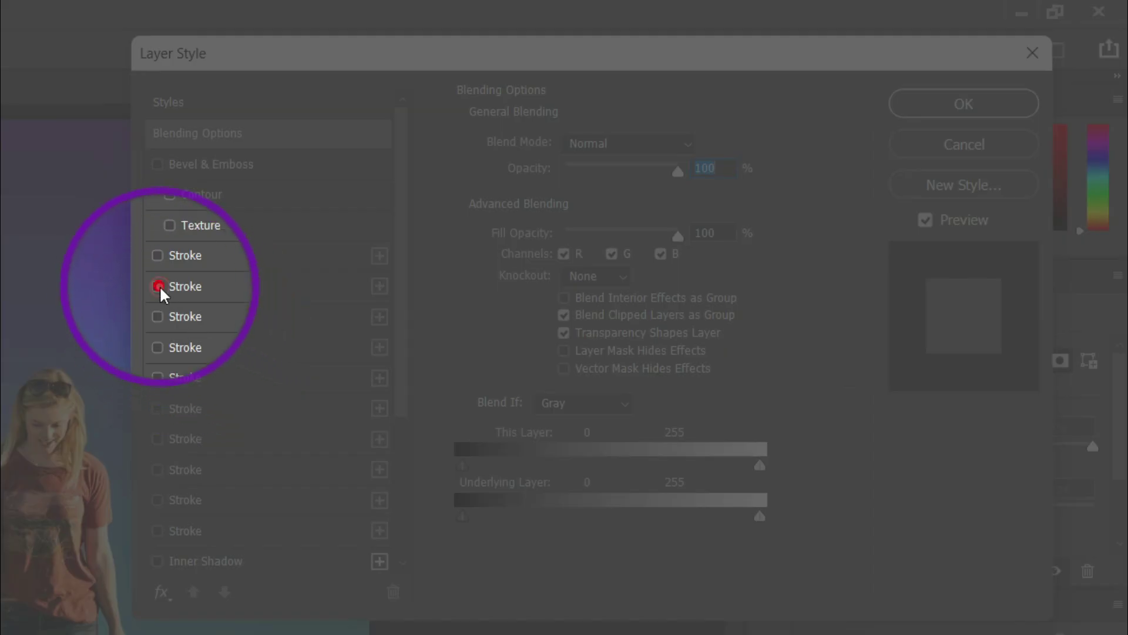
click(159, 286)
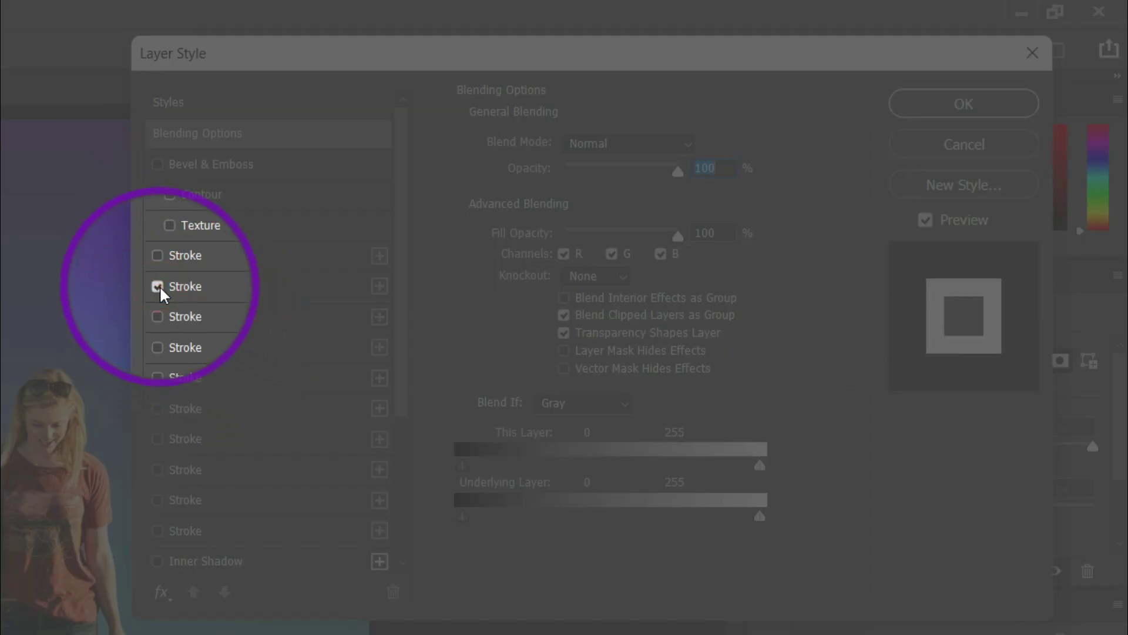
click(267, 287)
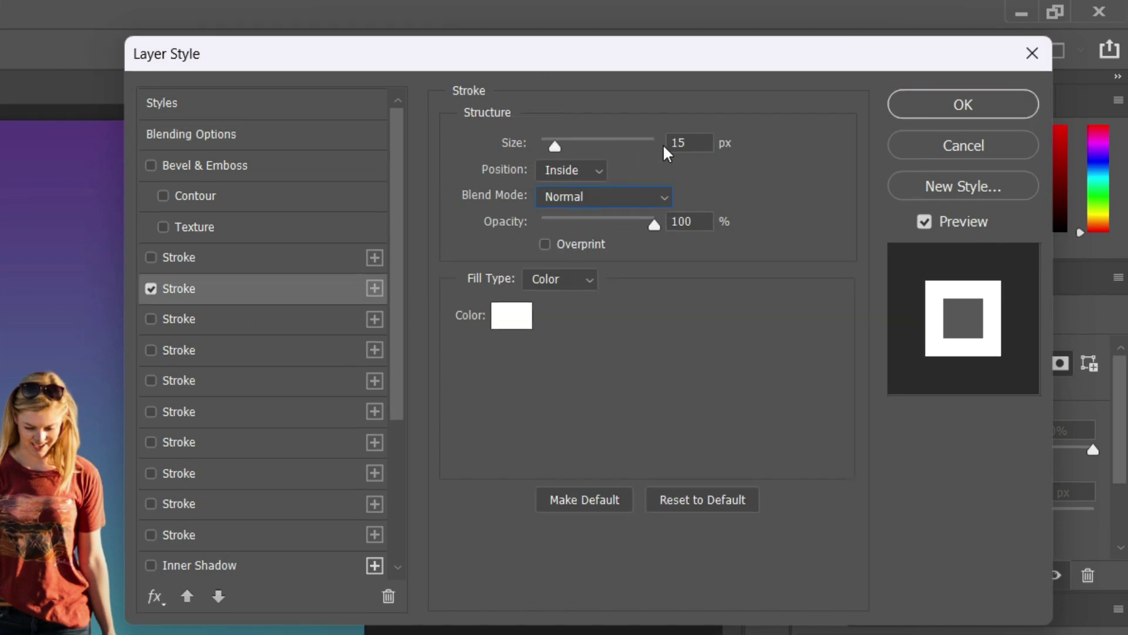
scroll(675, 142, up, 3)
click(680, 141)
scroll(687, 143, up, 3)
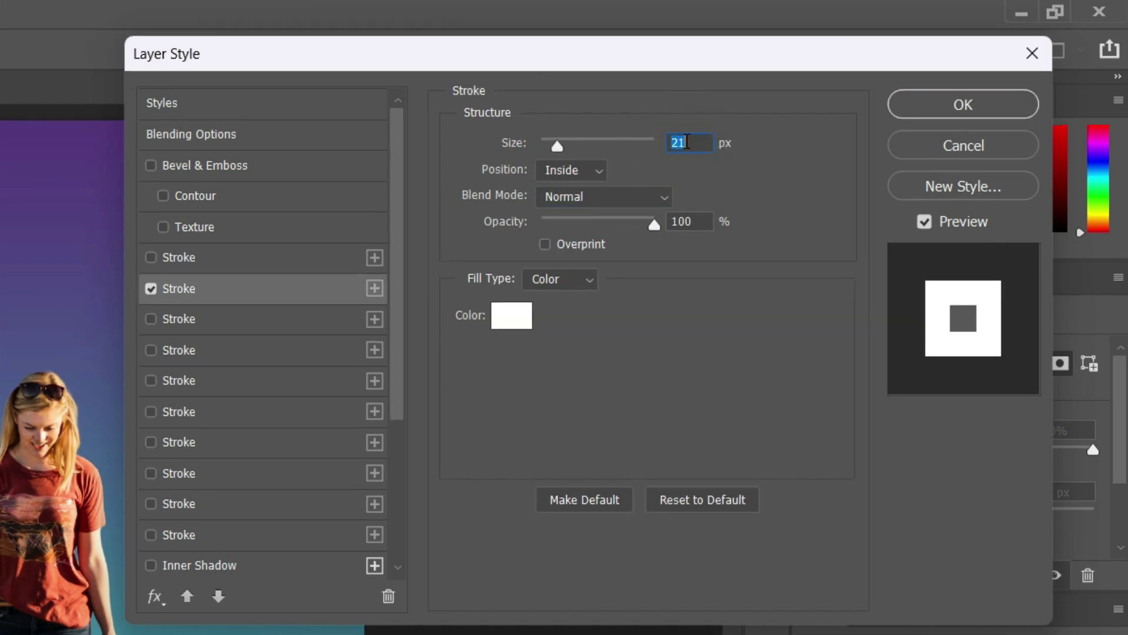
scroll(686, 143, down, 1)
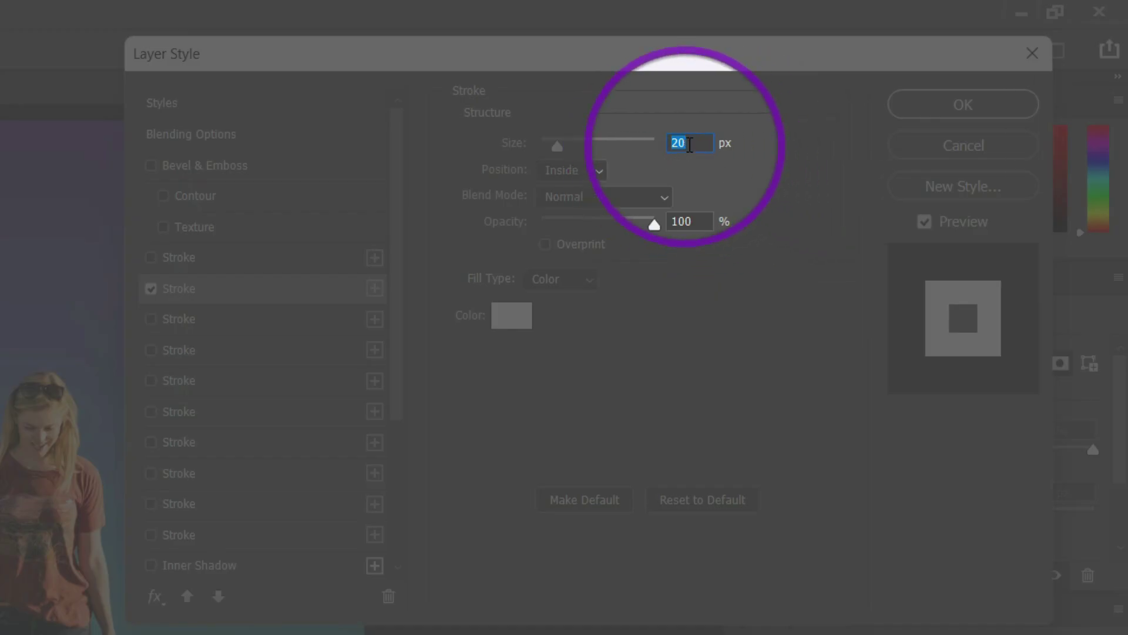
click(679, 142)
click(948, 103)
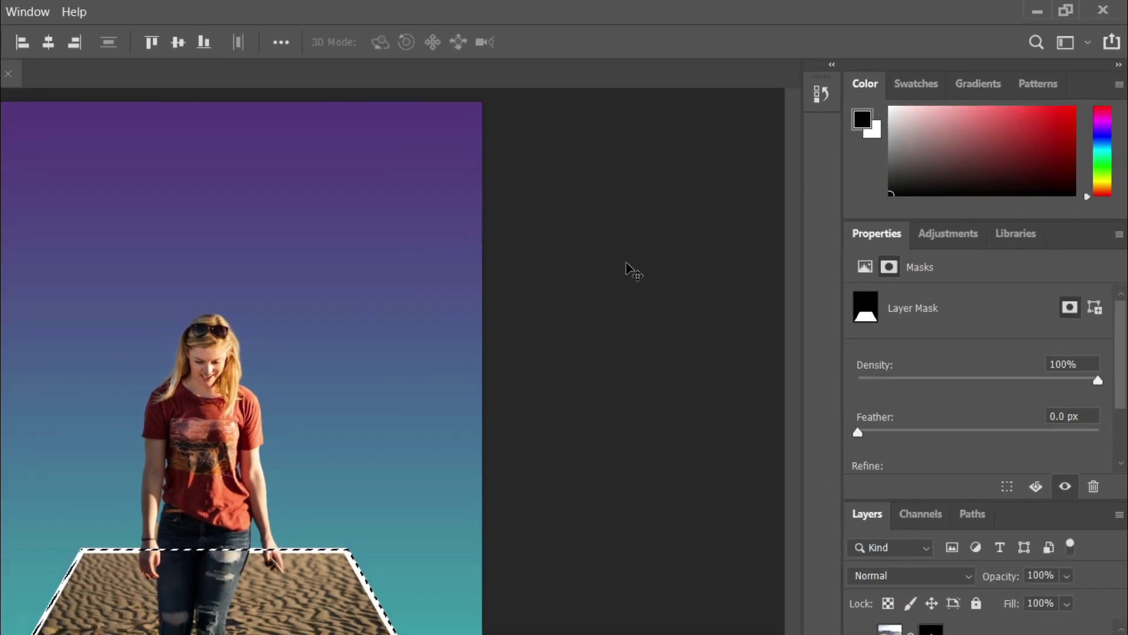
Step: Deselect the sand slab and bring up the Edit menu's transform commands
key(ctrl+d)
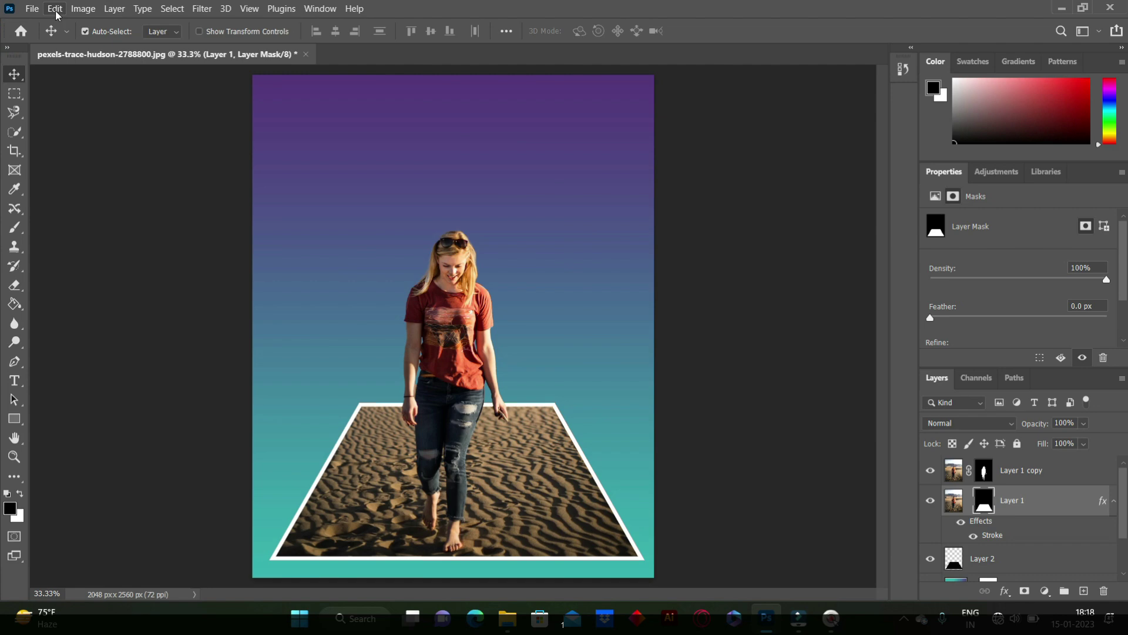
click(56, 10)
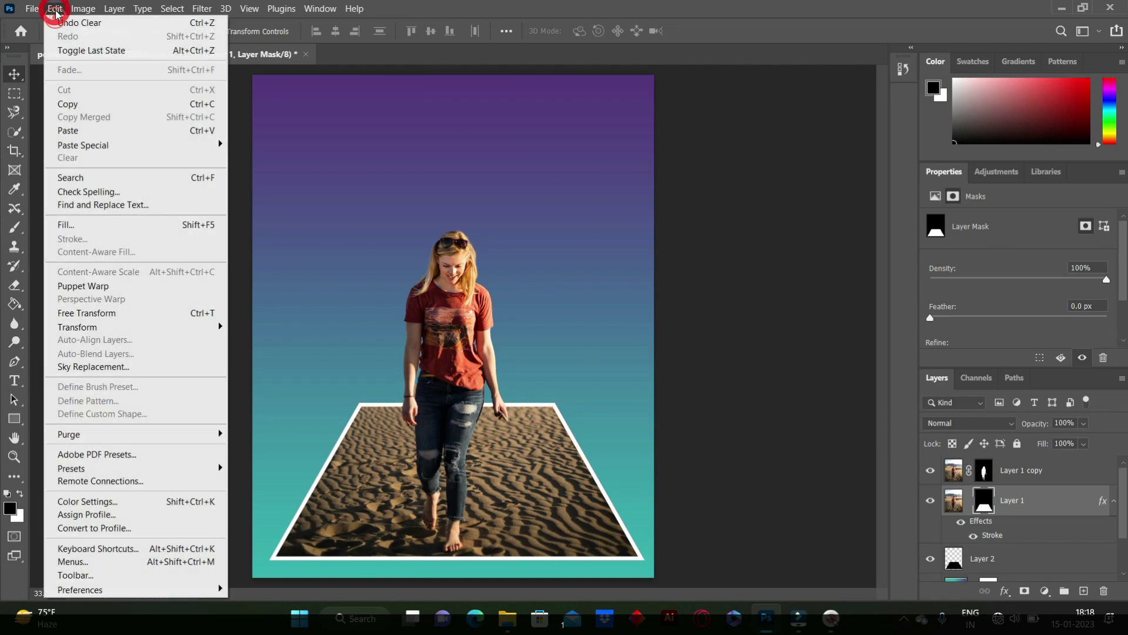
mouse_move(133, 326)
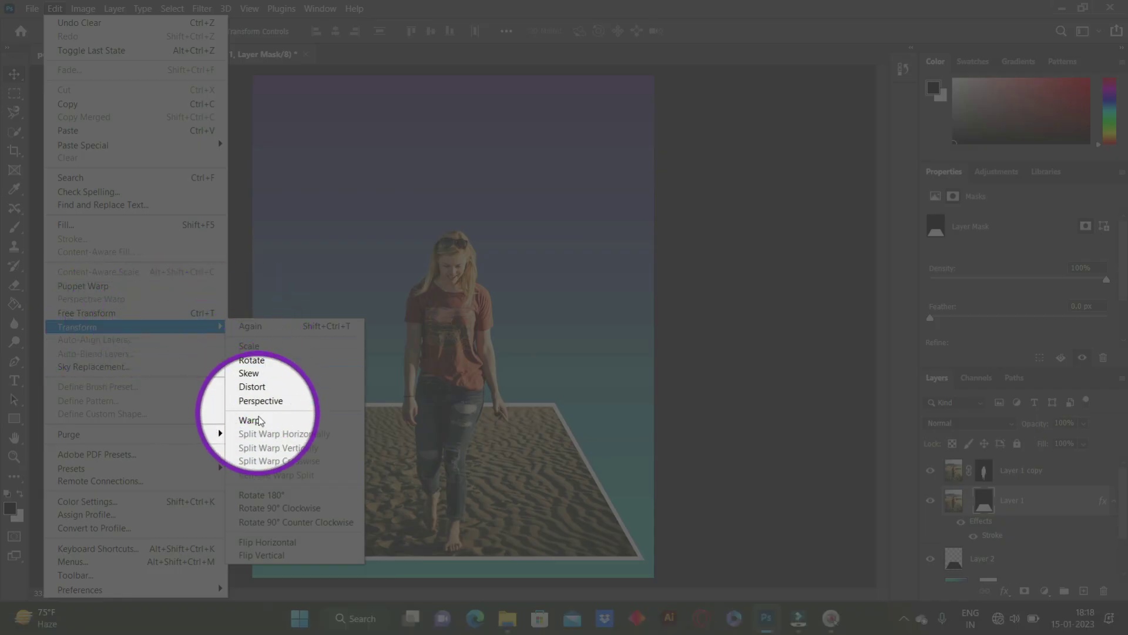
Step: Warp the slab by lifting all four corners so it curls, and commit the warp
click(259, 421)
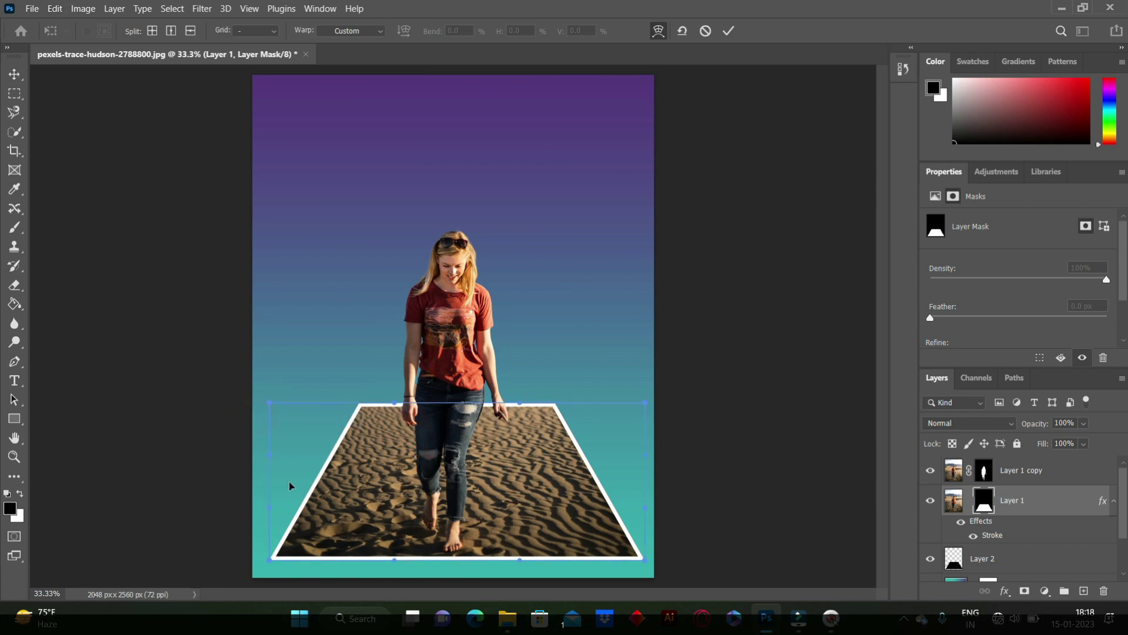
drag(272, 565, 270, 532)
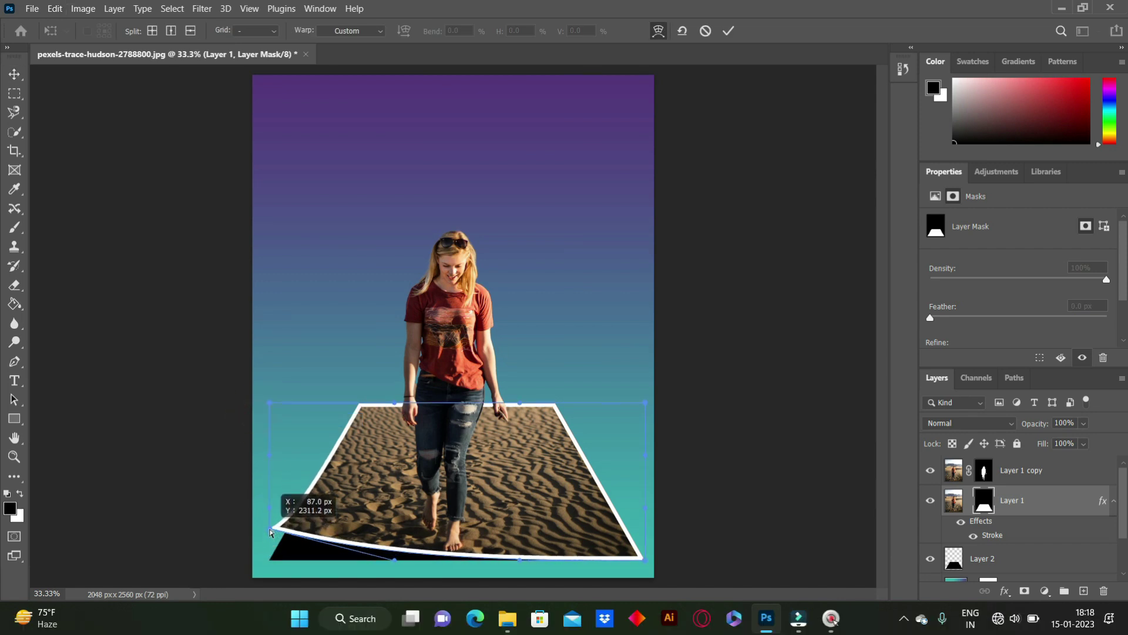
drag(271, 532, 269, 531)
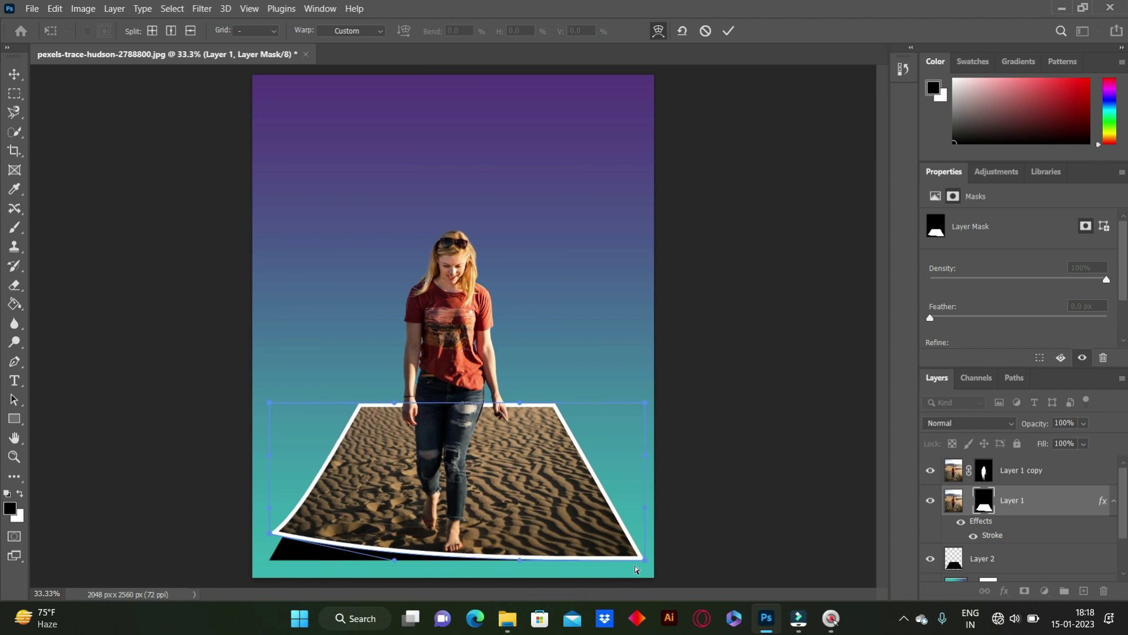
drag(647, 551, 647, 538)
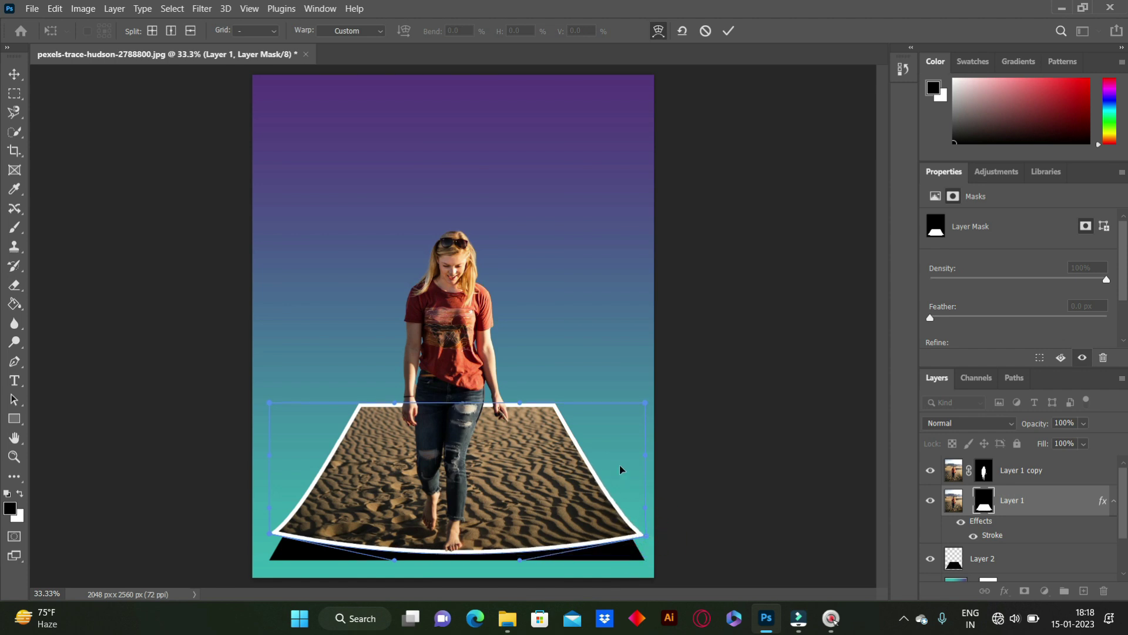
drag(647, 407, 646, 390)
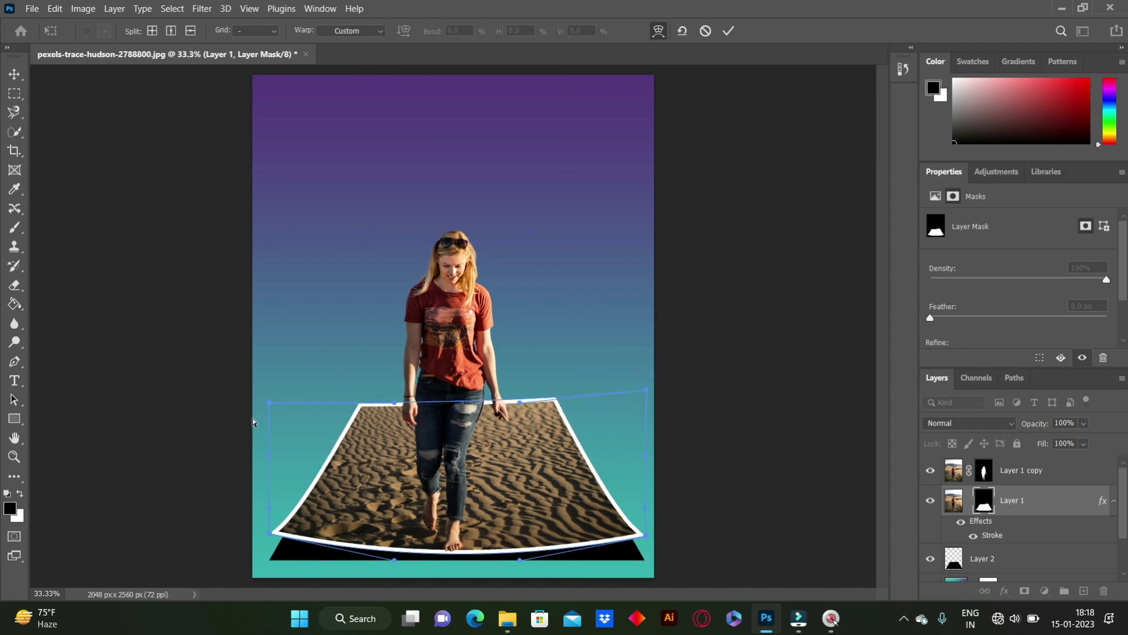
drag(270, 405, 275, 386)
click(729, 30)
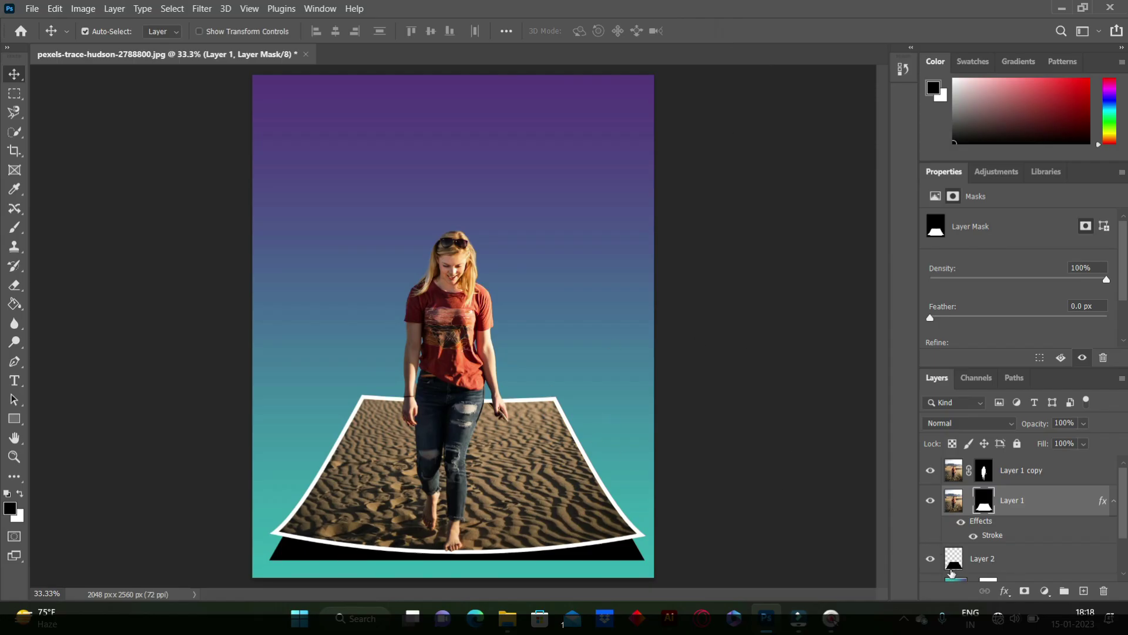
Step: Apply a Gaussian Blur of about 34.6 px radius to the black shadow layer
click(953, 565)
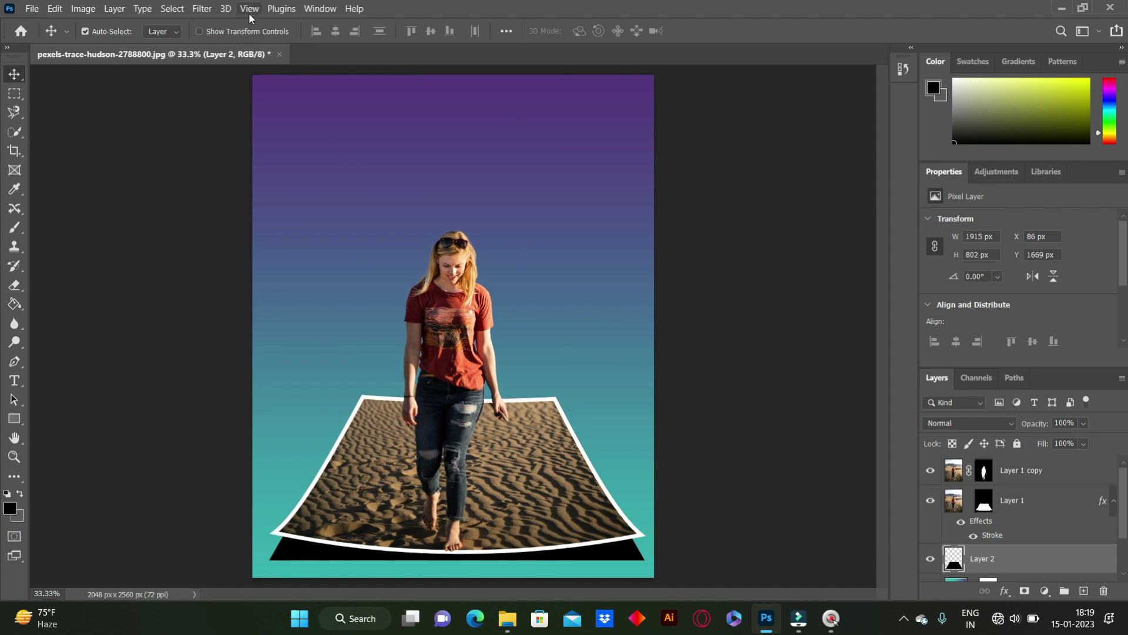
click(202, 9)
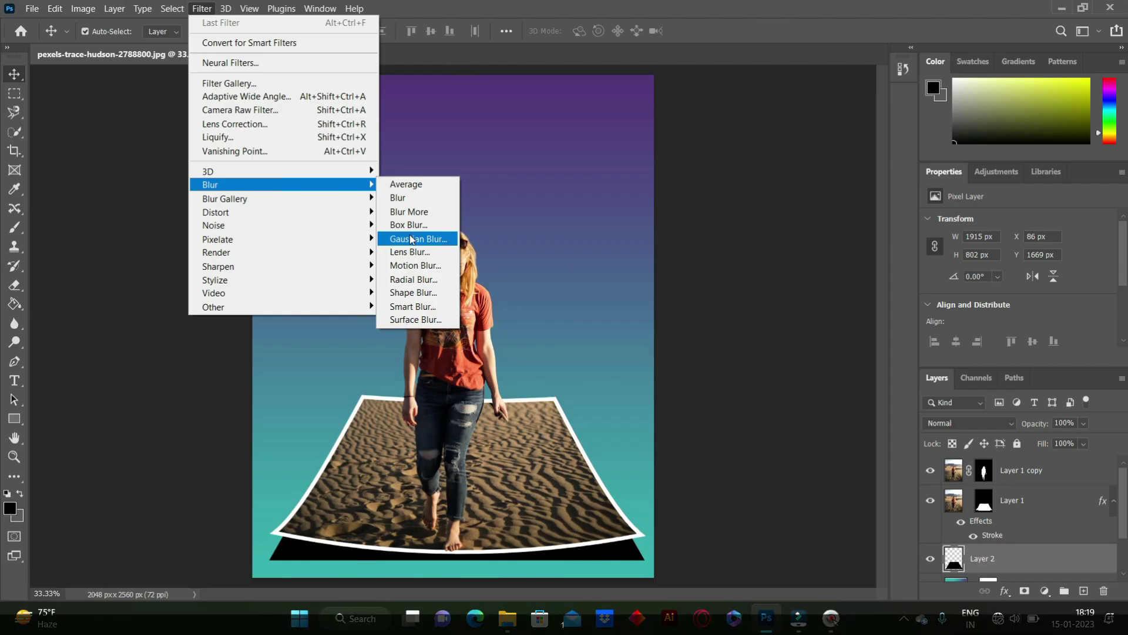
click(411, 239)
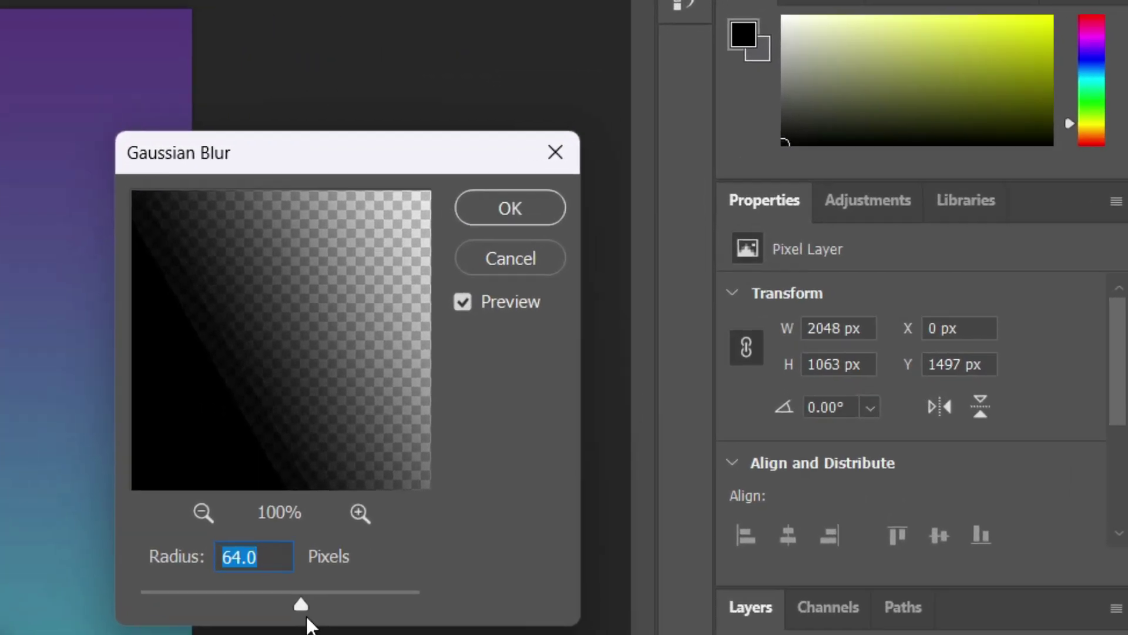
mouse_move(301, 604)
mouse_down()
mouse_move(242, 604)
mouse_move(296, 611)
mouse_up()
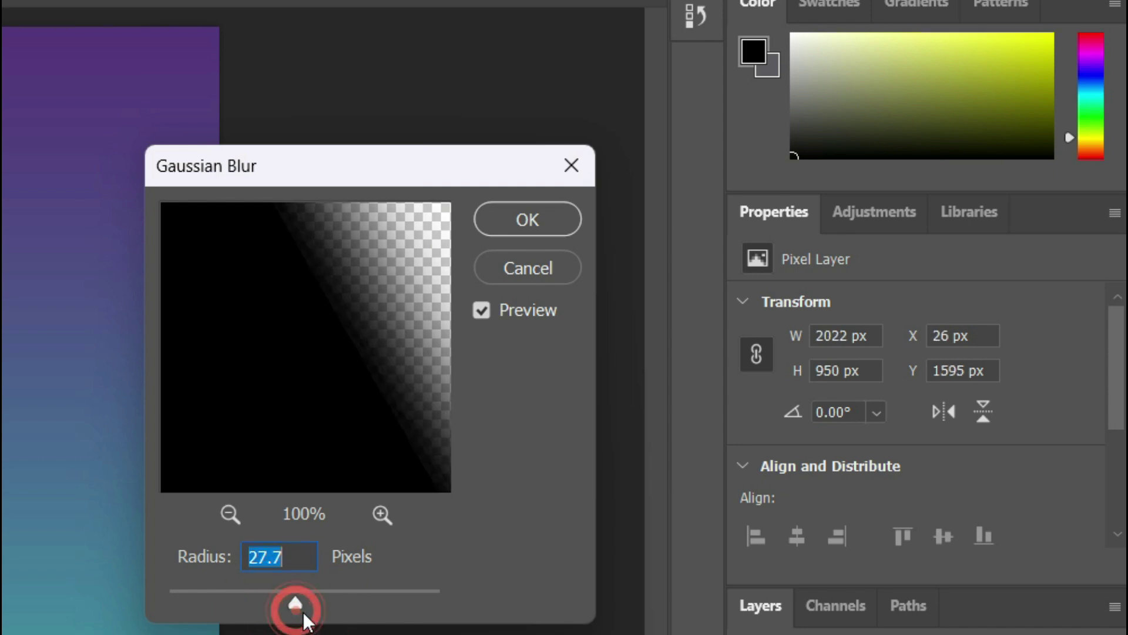
drag(296, 605, 305, 604)
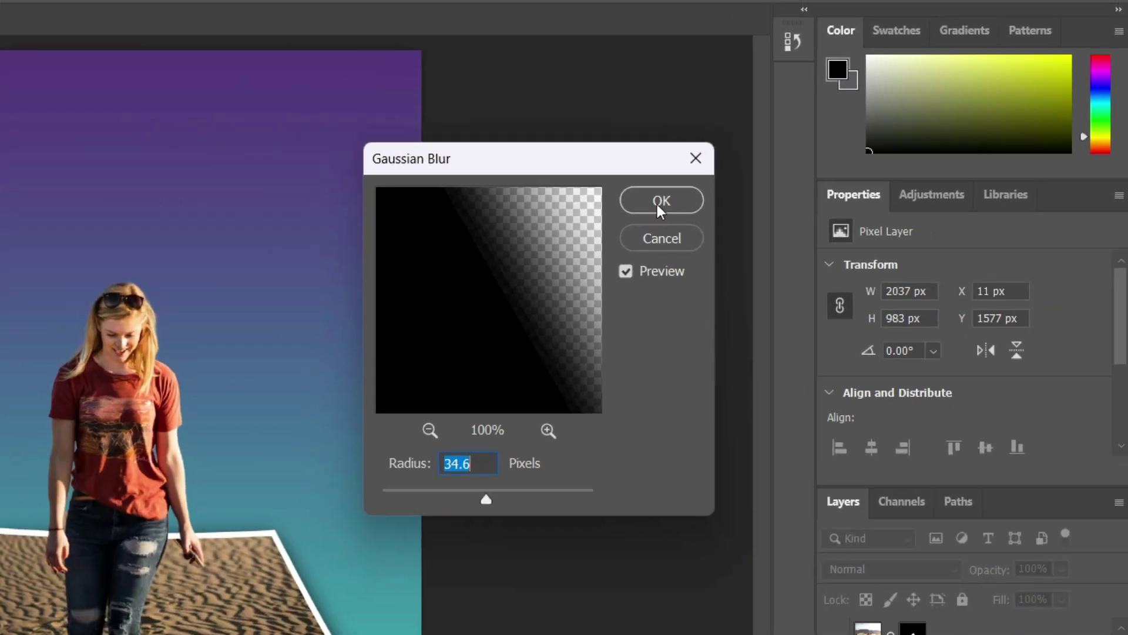
click(749, 188)
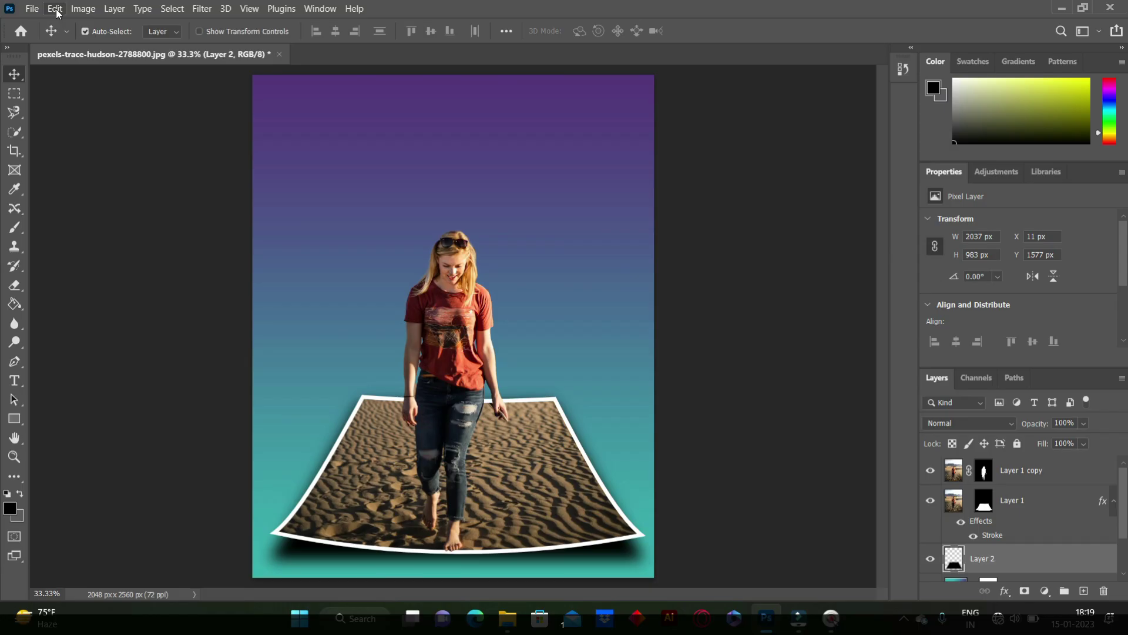
Step: Free-transform the blurred shadow, pulling its corners inward to about 1971 × 951 px beneath the slab
click(55, 9)
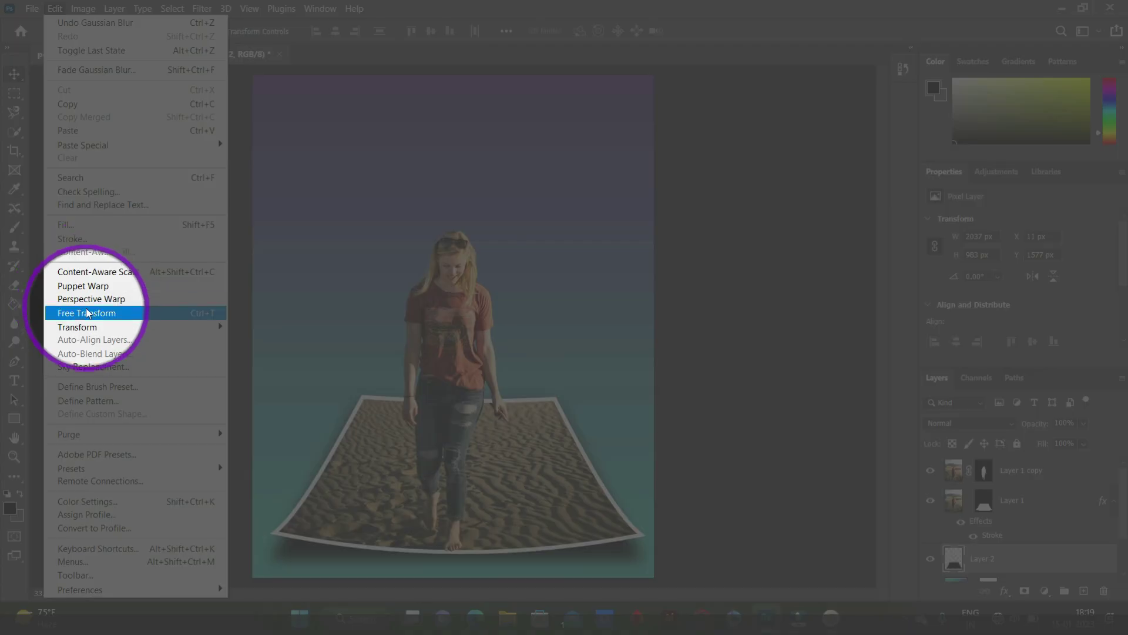
click(95, 315)
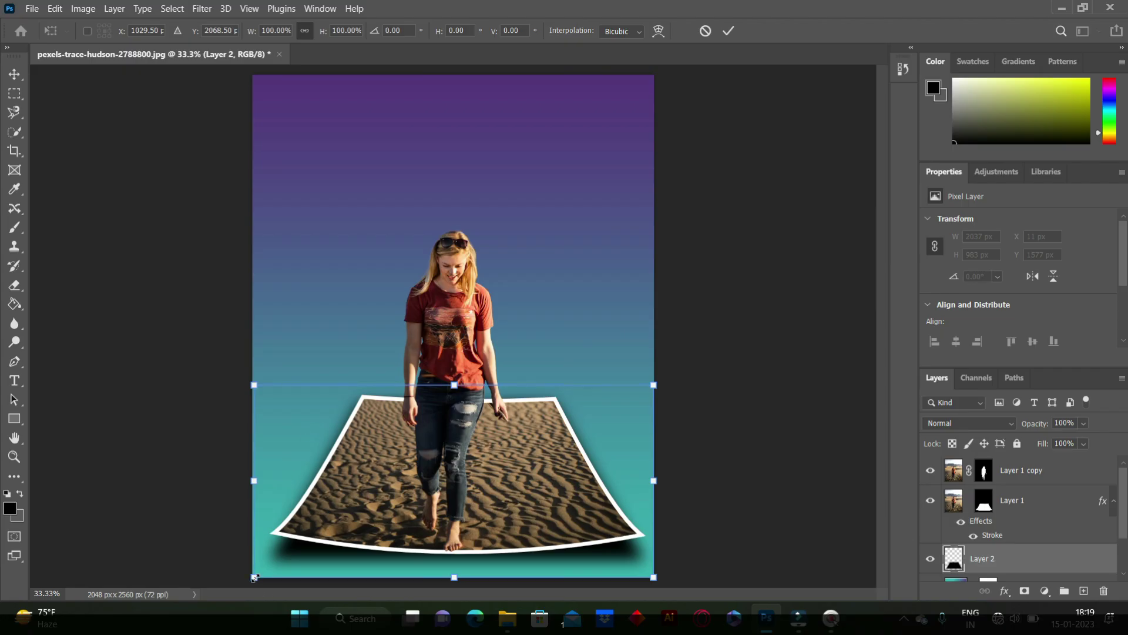
drag(254, 577, 254, 556)
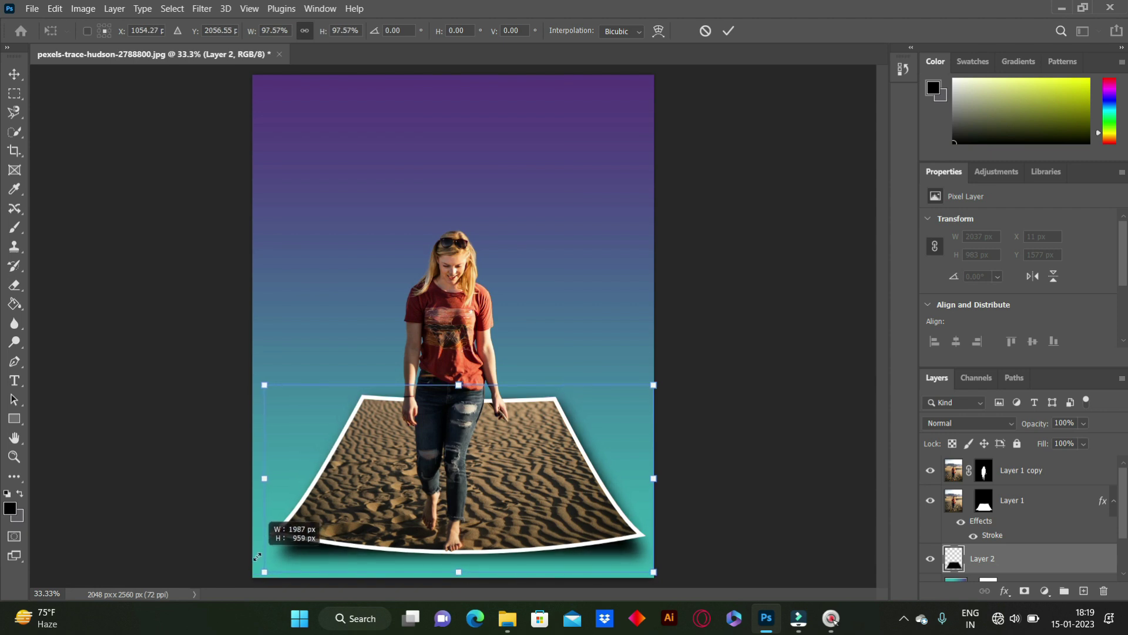
drag(254, 555, 257, 555)
drag(654, 573, 642, 577)
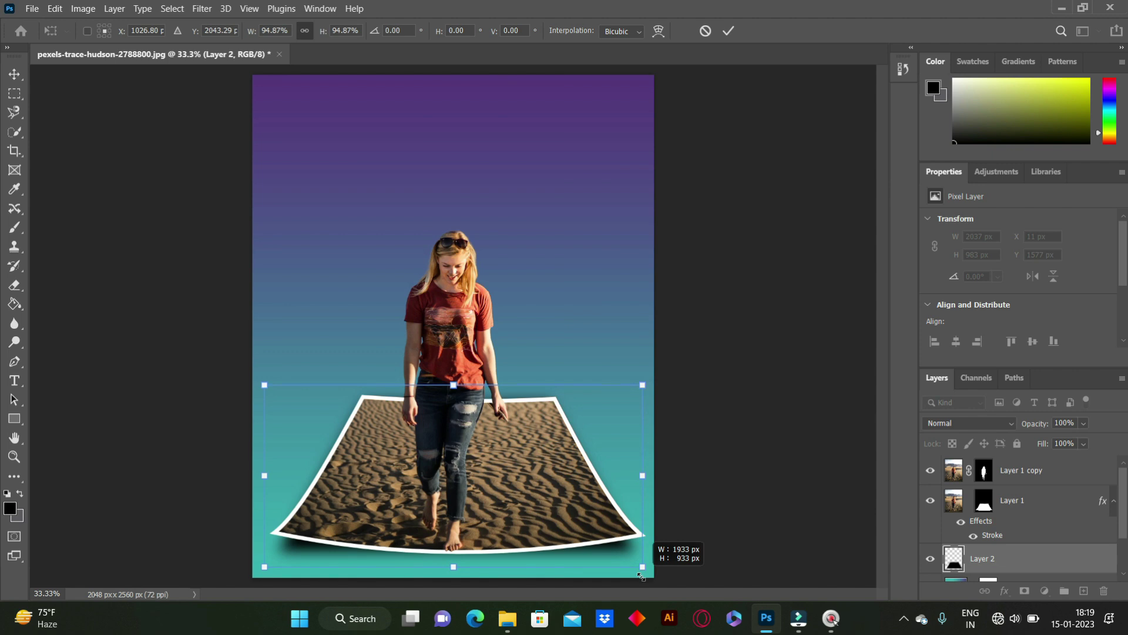
drag(263, 384, 269, 396)
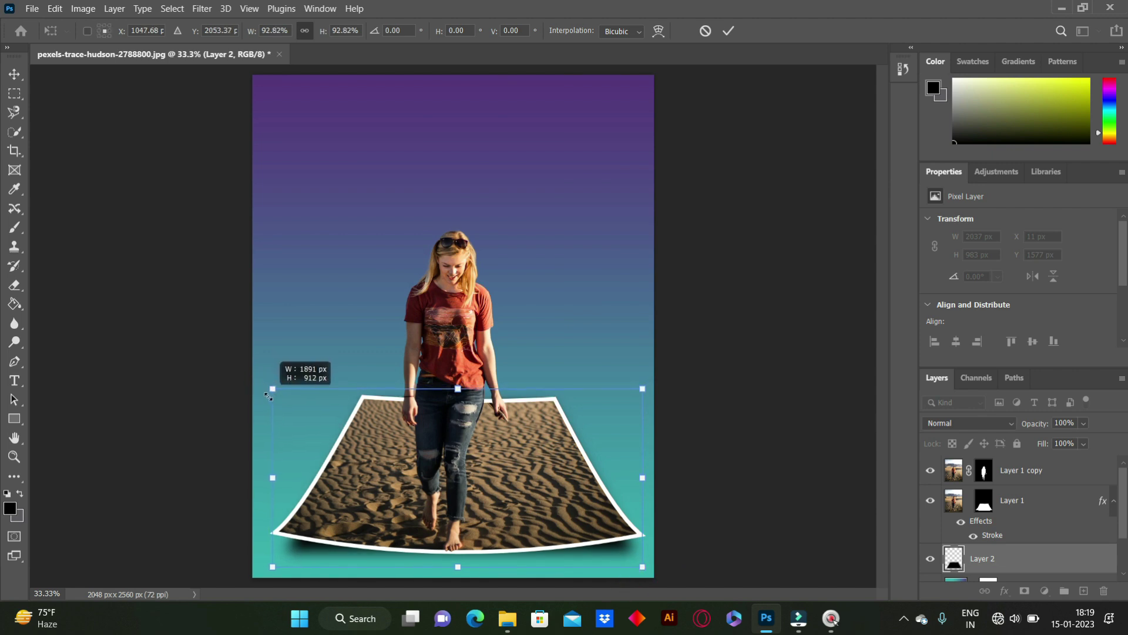
drag(643, 392, 641, 398)
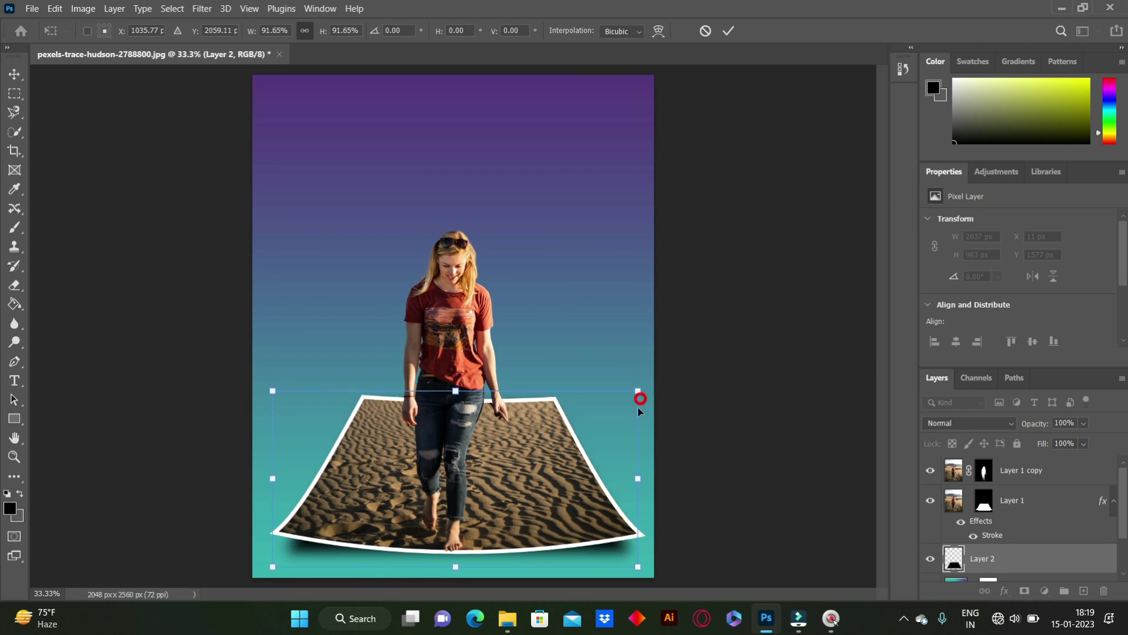
drag(461, 569, 462, 574)
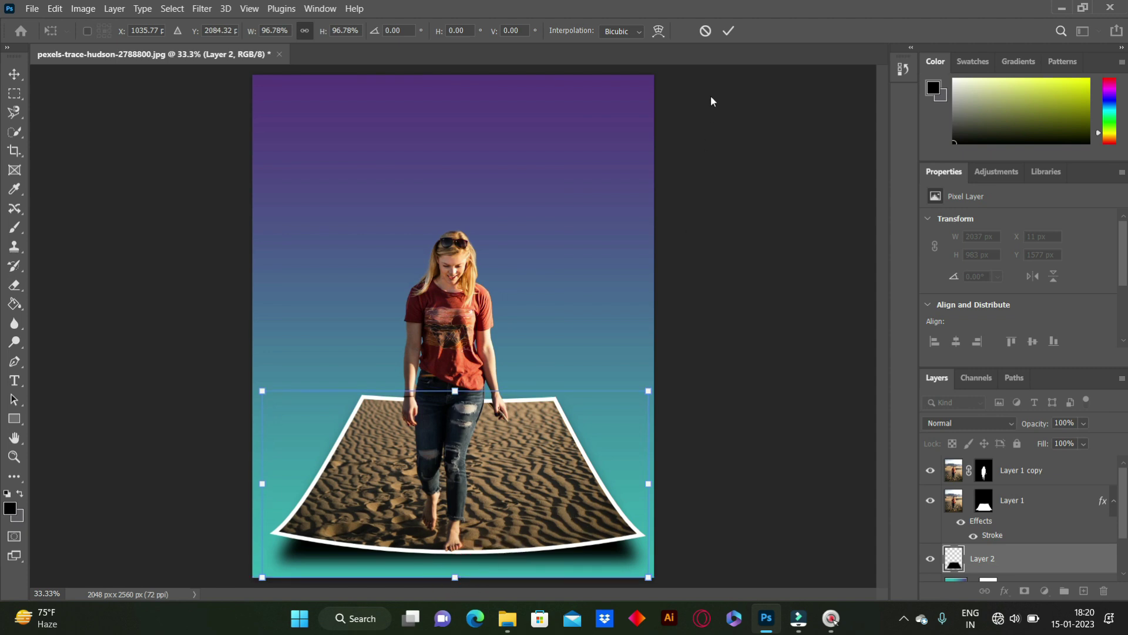
click(729, 31)
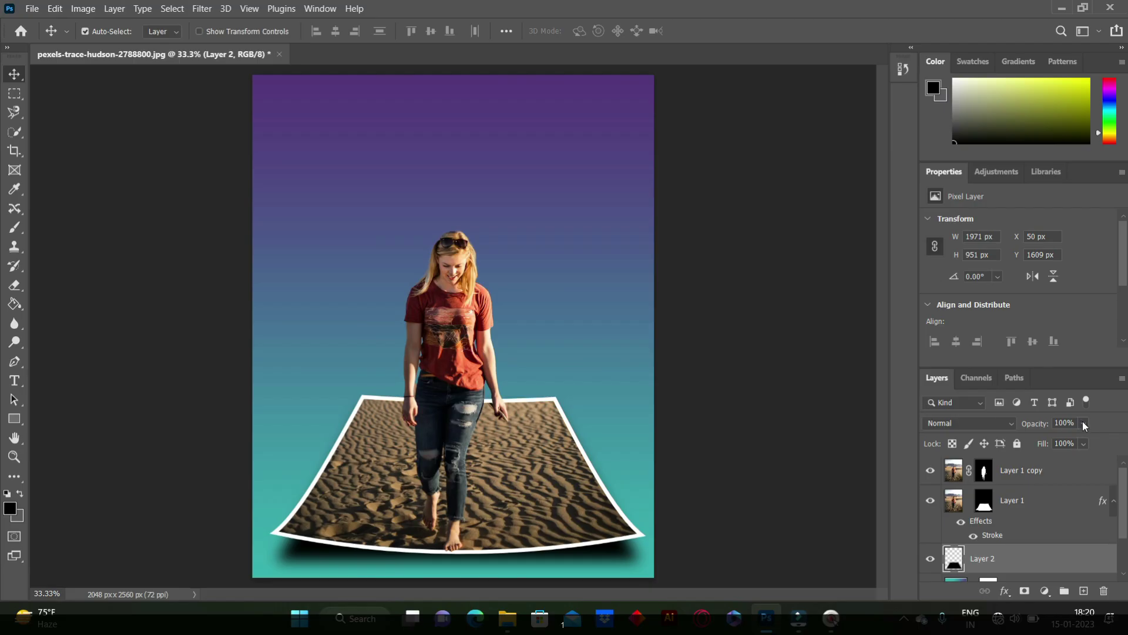
Step: Lower the shadow layer's opacity to 54%, then select the Gradient Fill 1 layer
click(1082, 422)
drag(1098, 439, 1063, 440)
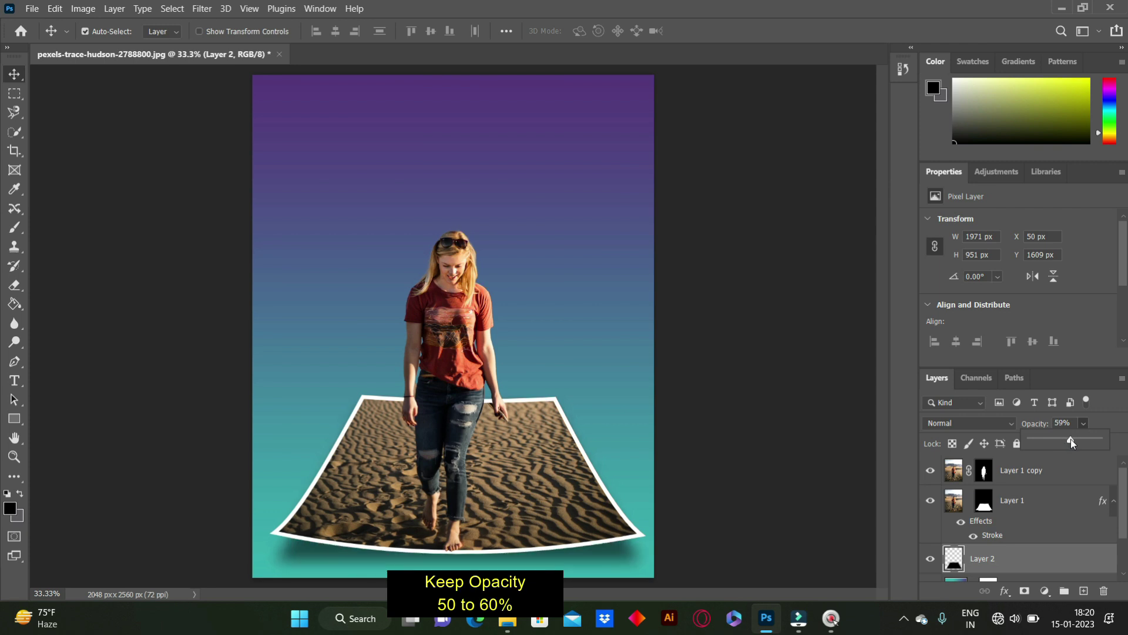
drag(1067, 439, 1067, 439)
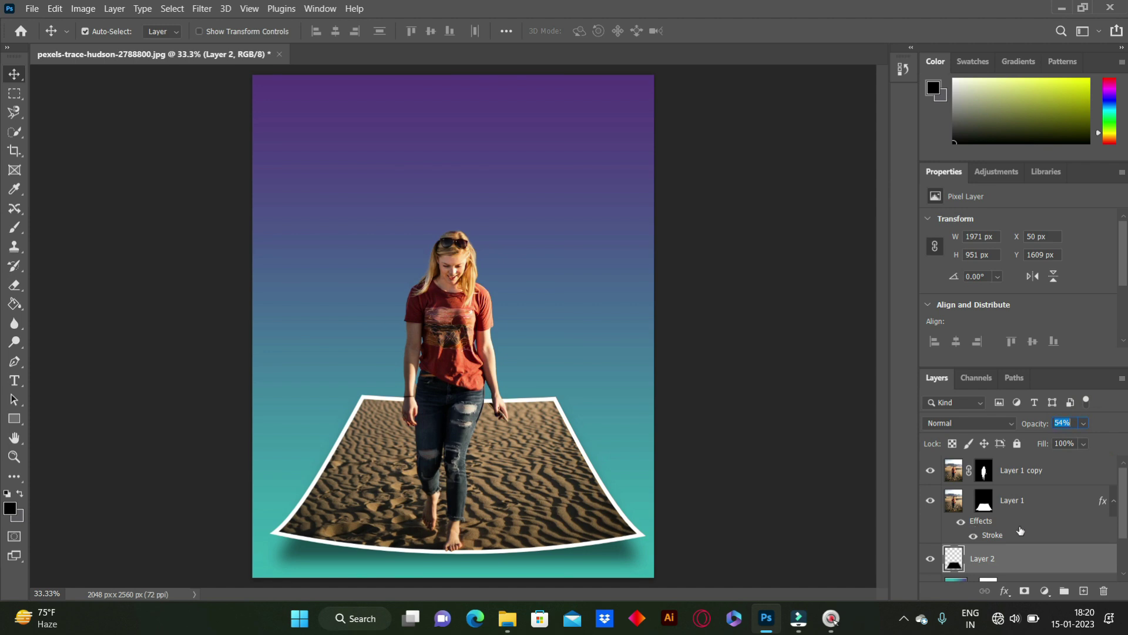
scroll(1022, 530, down, 2)
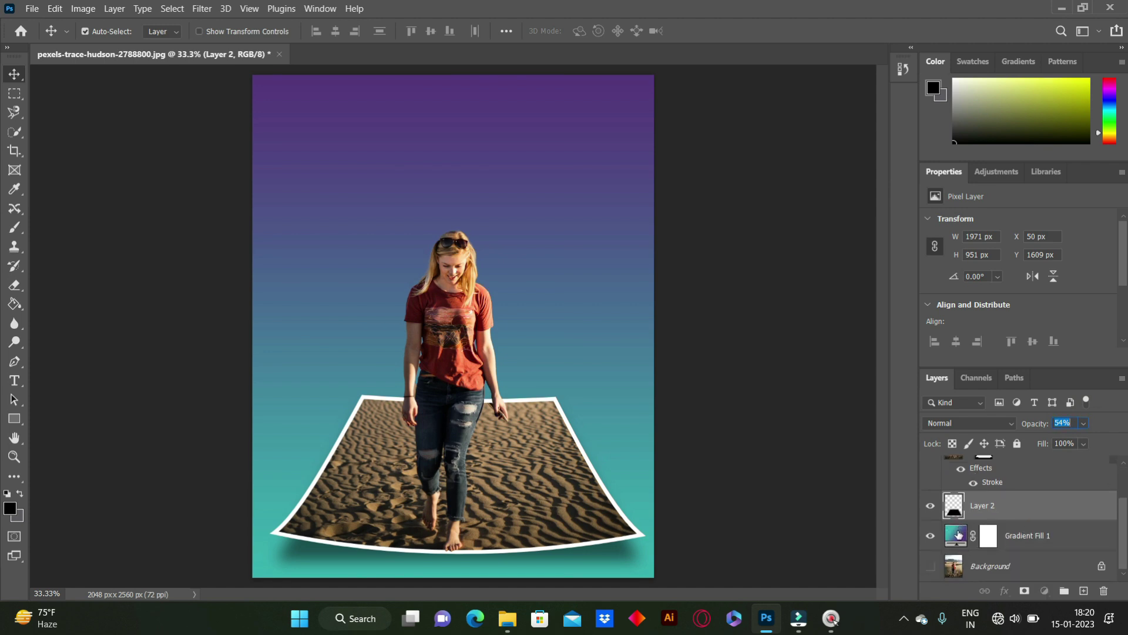
click(958, 535)
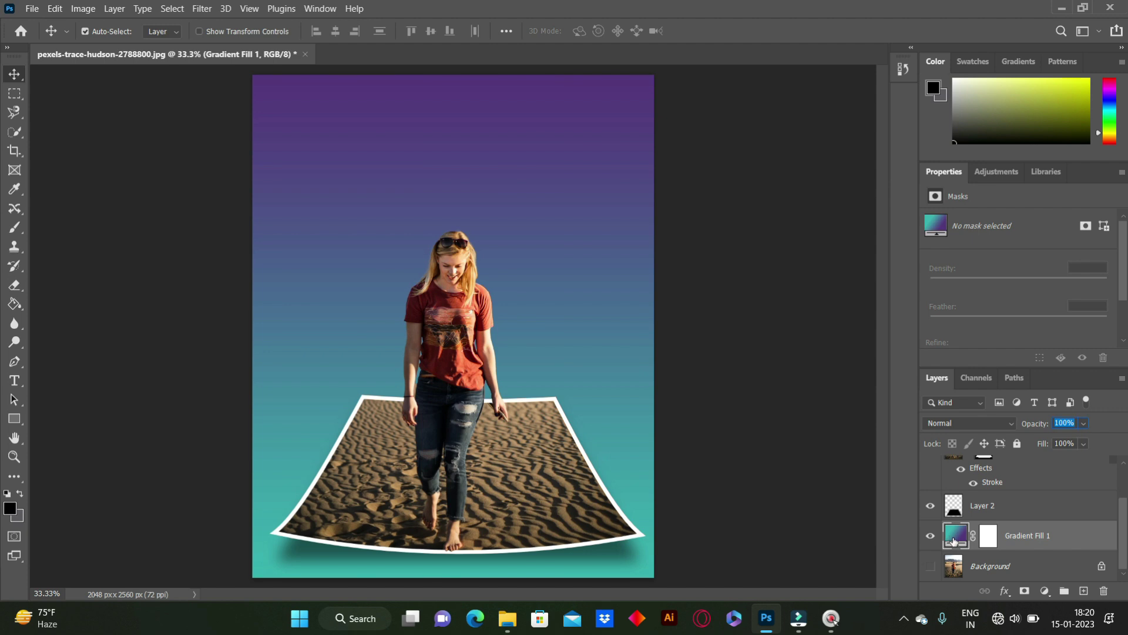
Step: In the Gradient Fill 1 gradient editor, set the starting stop to tan sampled from the sand
double_click(954, 540)
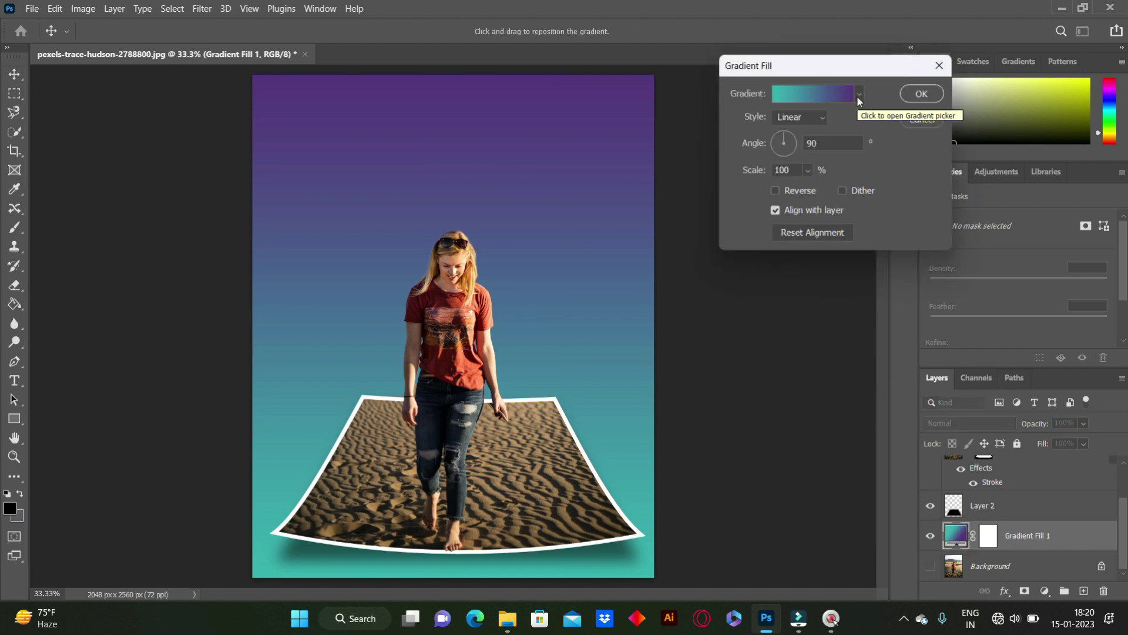
click(824, 94)
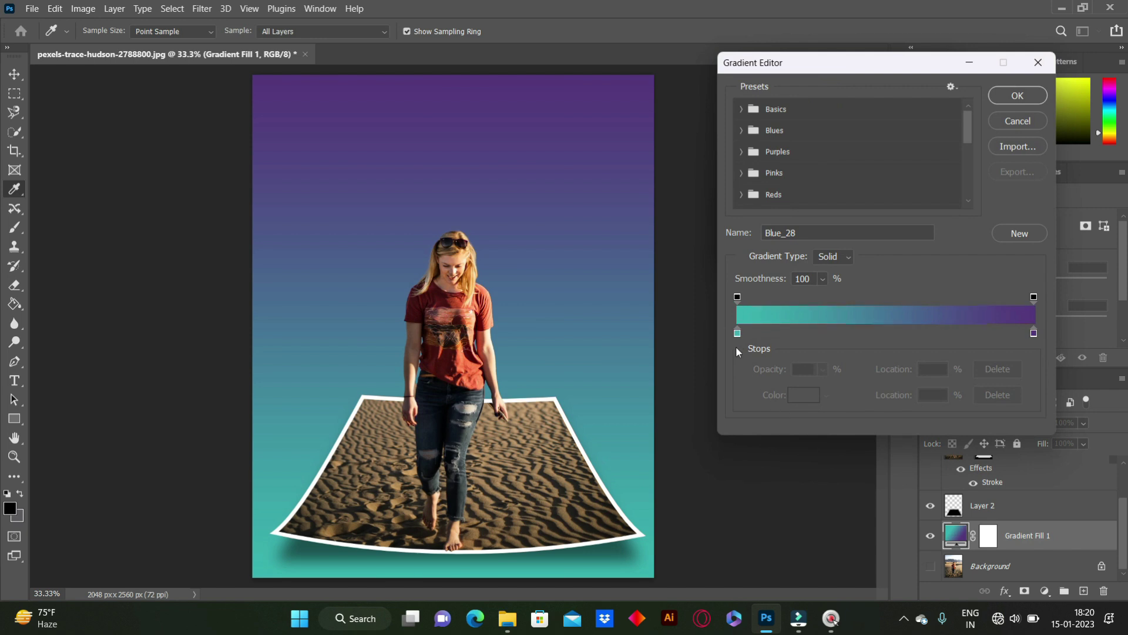
click(738, 333)
click(566, 472)
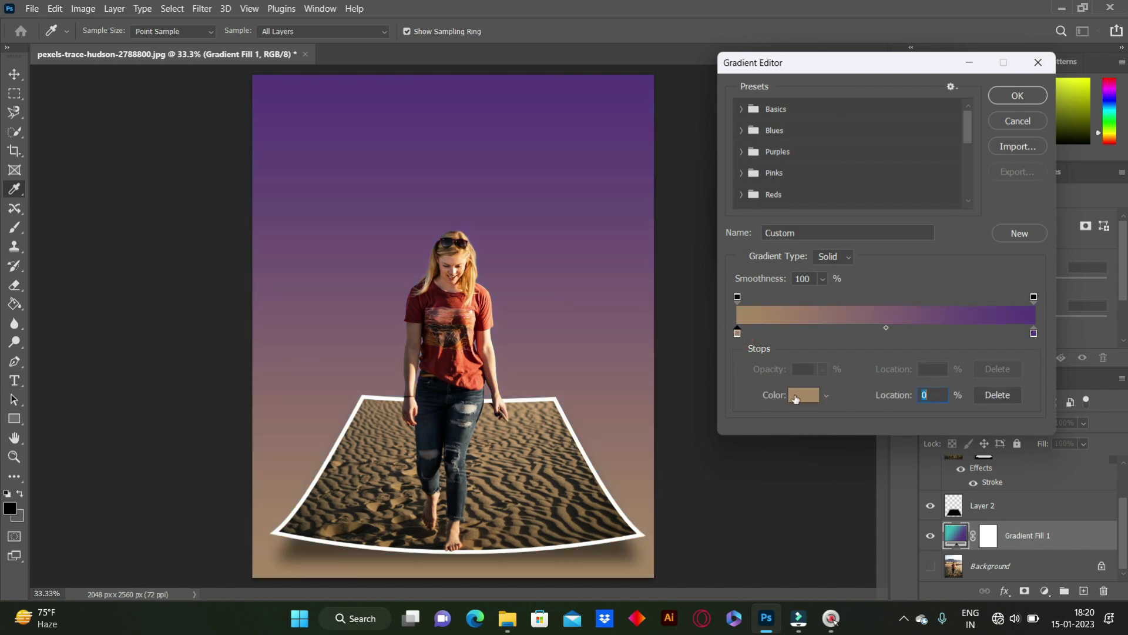
Step: Set the end stop to a light greyish beige sampled from the image, and confirm the gradient
click(1034, 333)
click(469, 351)
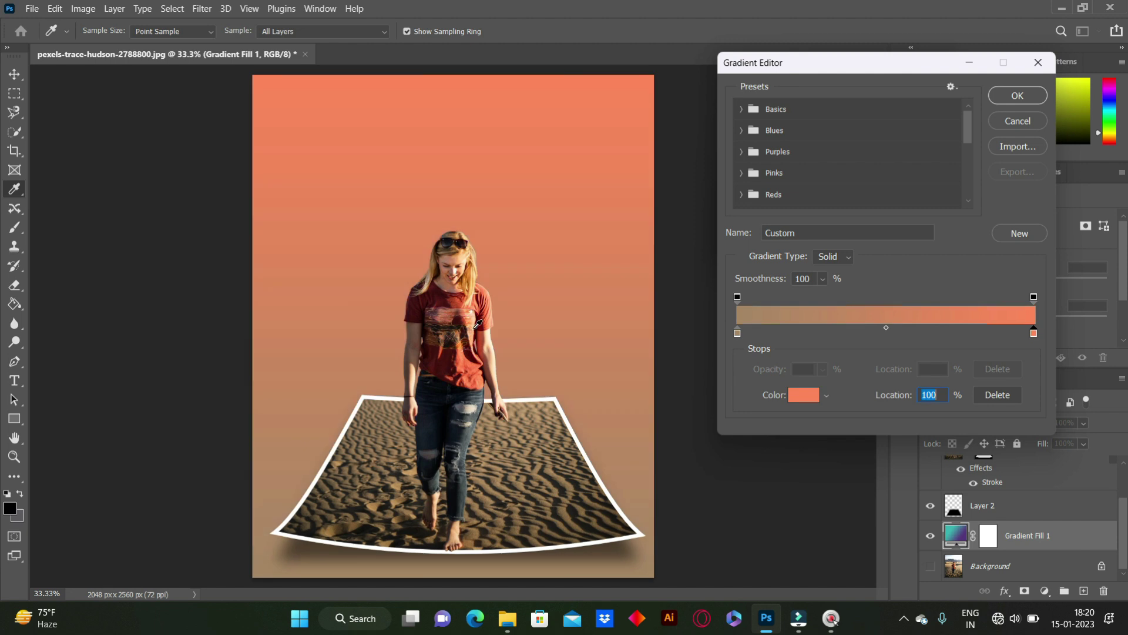
click(388, 457)
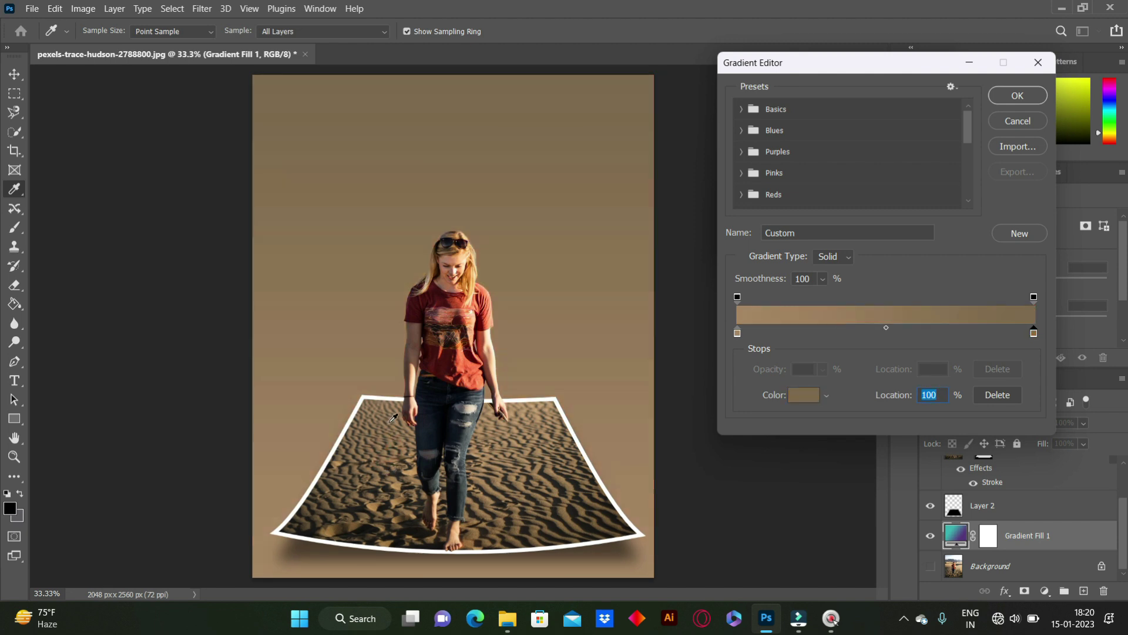
click(391, 420)
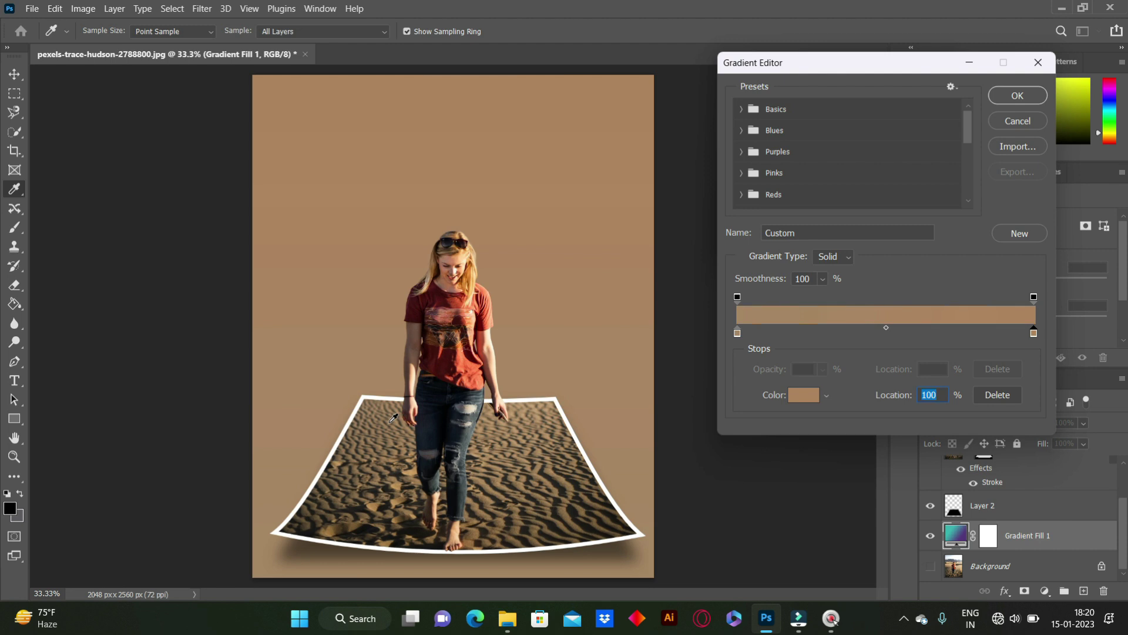
click(470, 404)
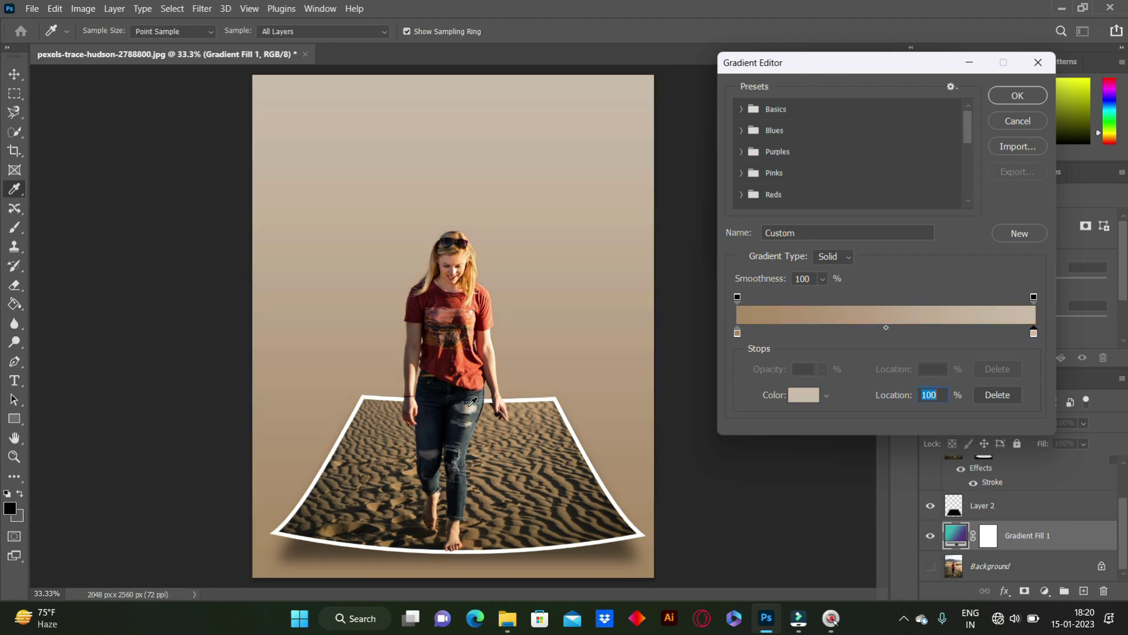
click(1016, 96)
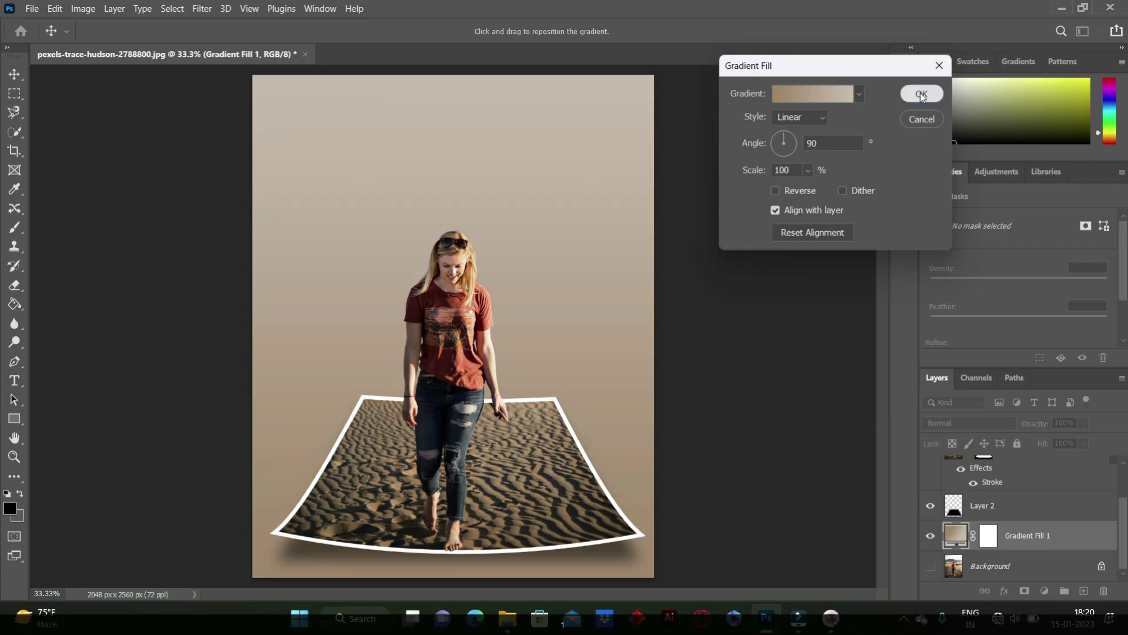
click(922, 96)
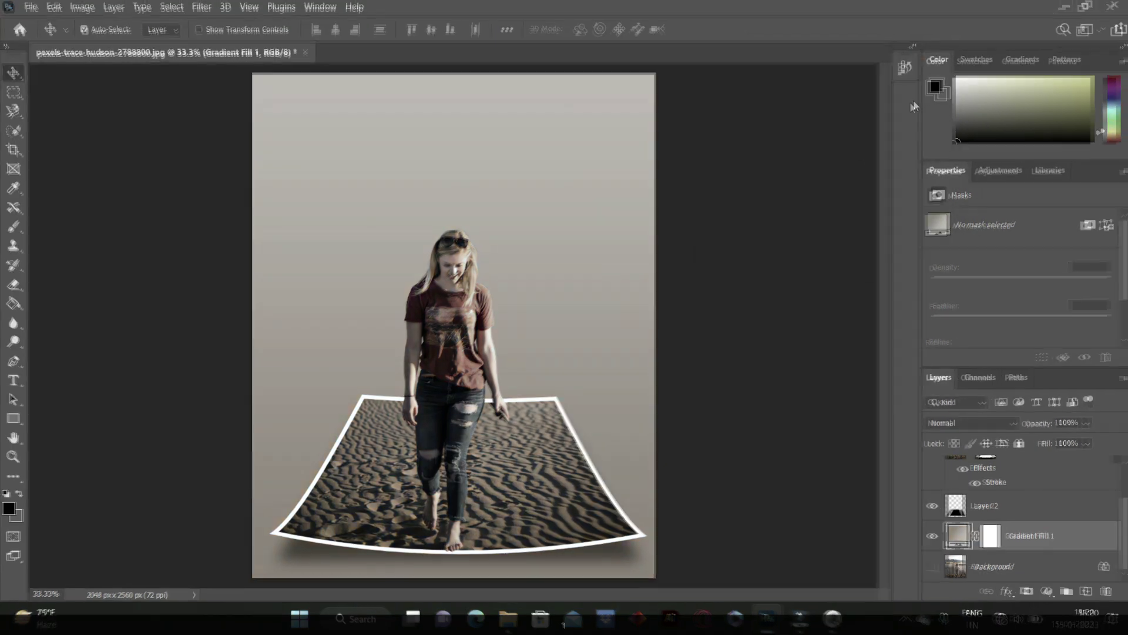